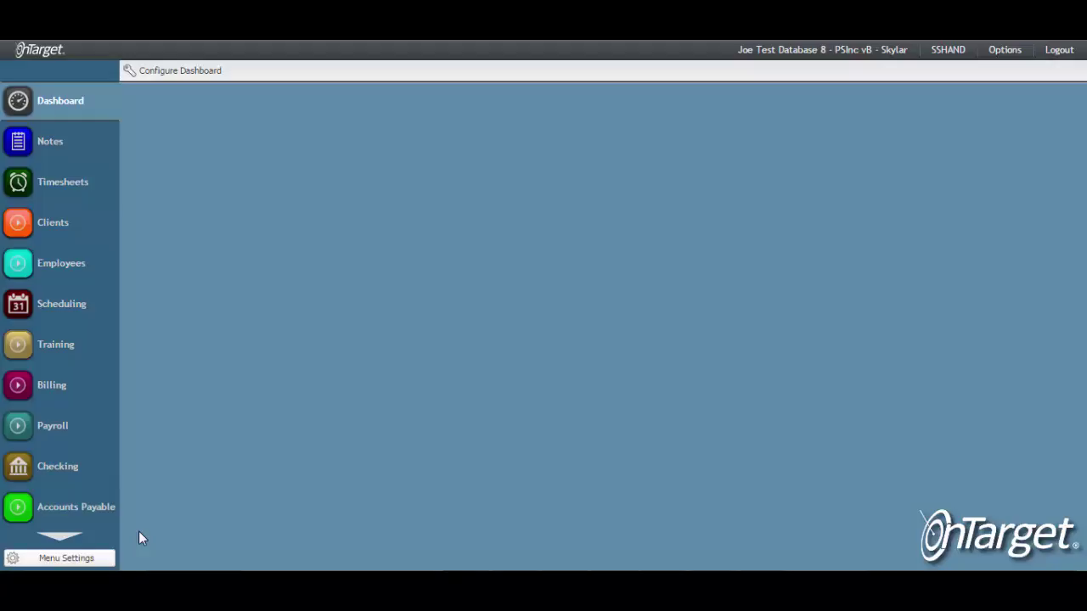
Open the payroll rules in the list configuration to examine the timesheet and salary import settings.
{"action": "left_click", "coordinate": [67, 532]}
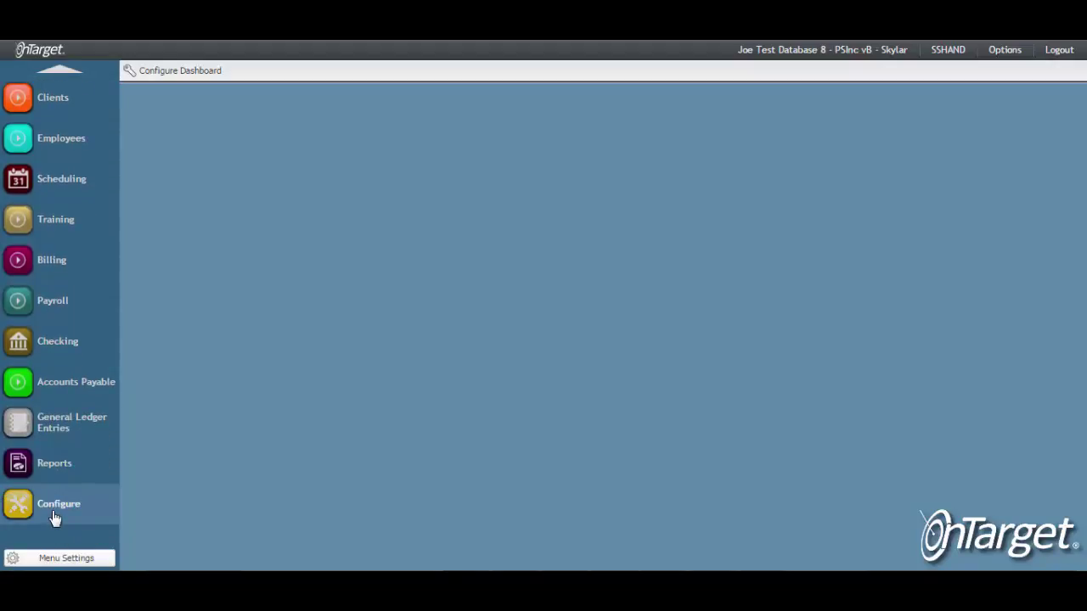
{"action": "left_click", "coordinate": [55, 512]}
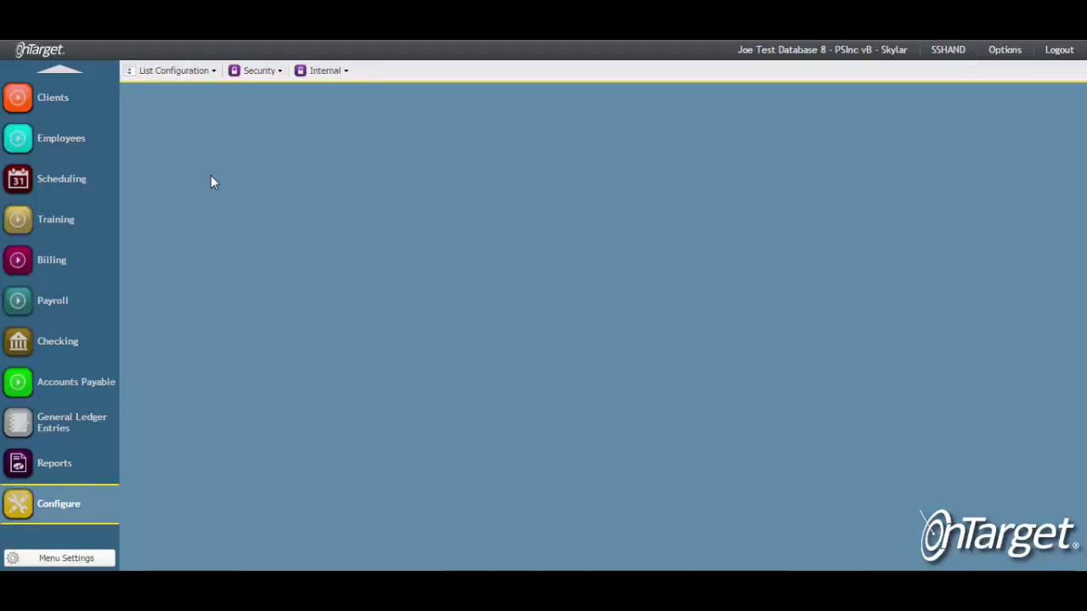
{"action": "left_click", "coordinate": [213, 73]}
{"action": "mouse_move", "coordinate": [194, 169]}
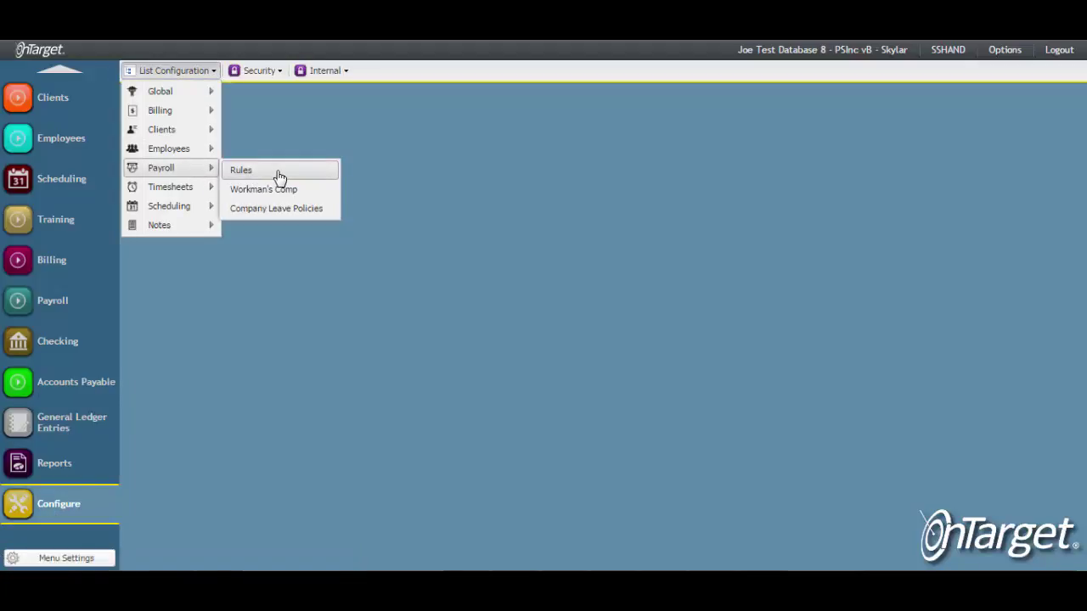
{"action": "left_click", "coordinate": [242, 170]}
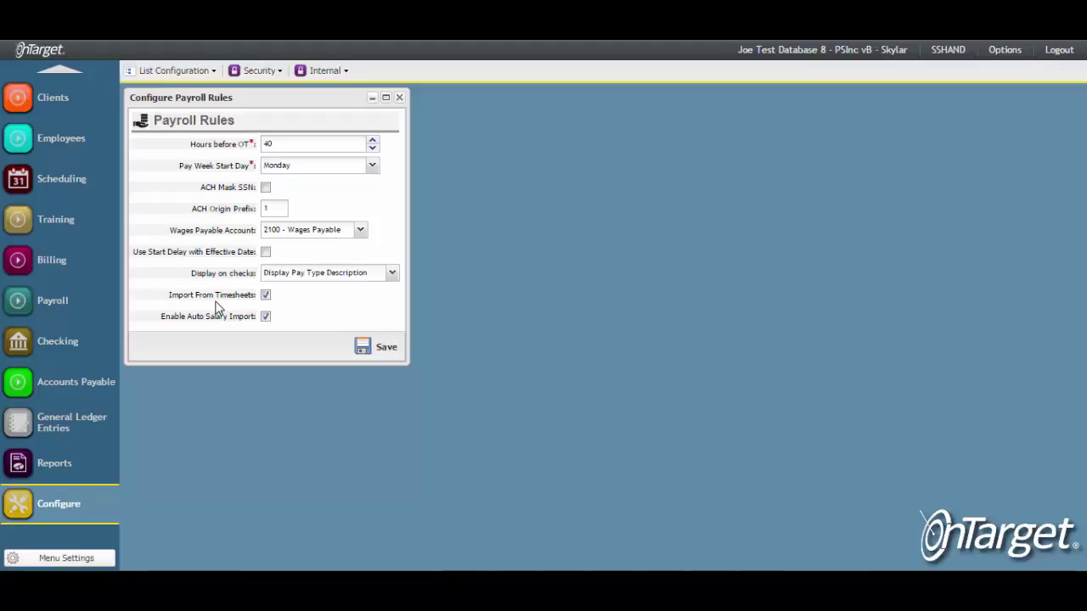
Run the Timesheet Audit report for the pay period 06/01/2016 to 06/16/2016 and close it after checking signatures and approvals.
{"action": "left_click", "coordinate": [68, 75]}
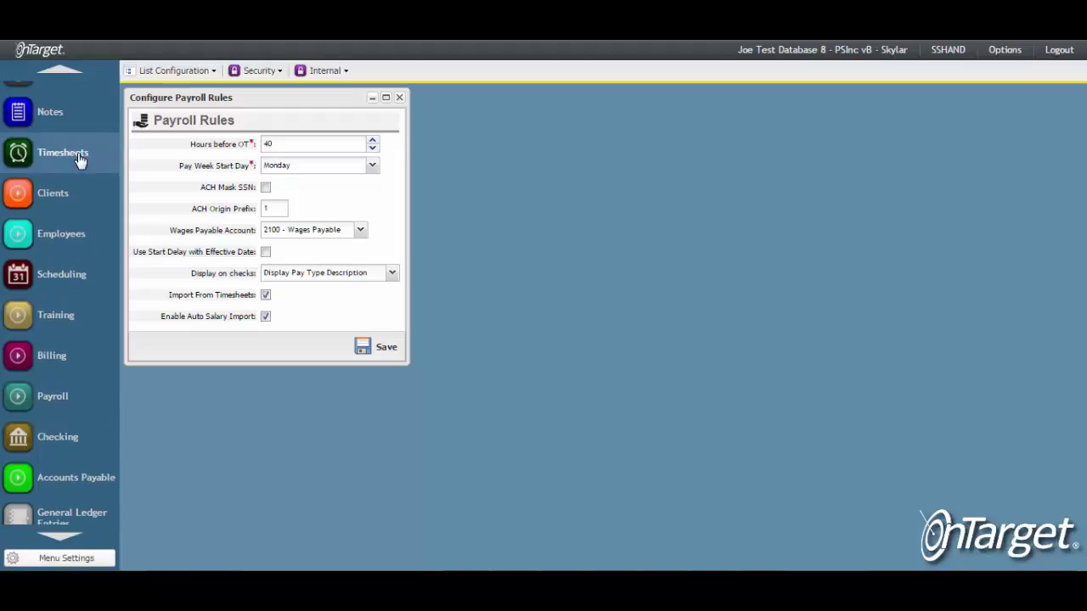
{"action": "left_click", "coordinate": [80, 161]}
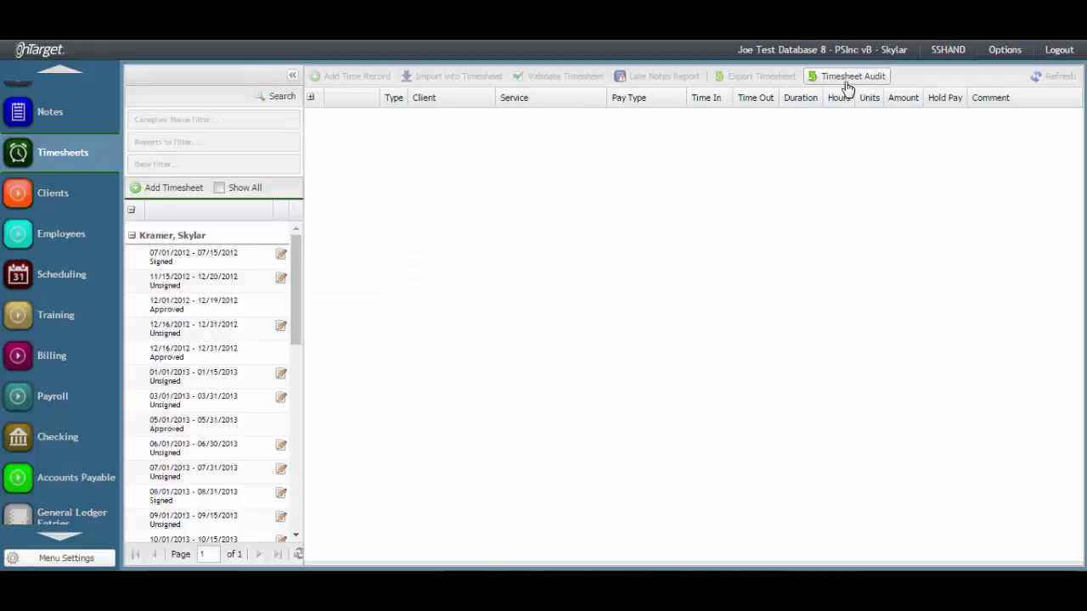
{"action": "left_click", "coordinate": [876, 83]}
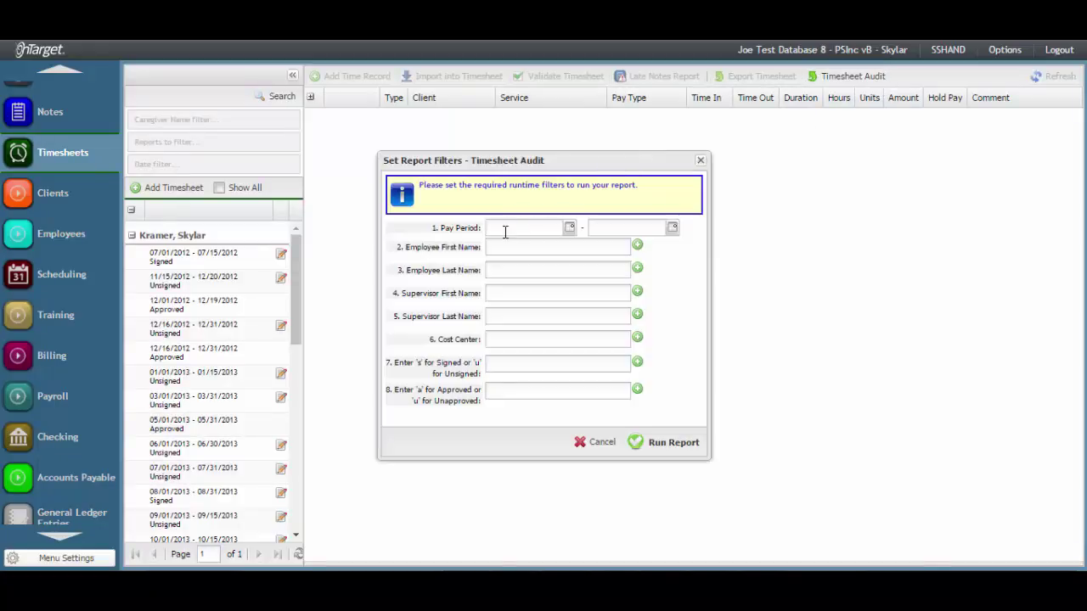
{"action": "left_click", "coordinate": [505, 231]}
{"action": "type", "text": "06/01/2016"}
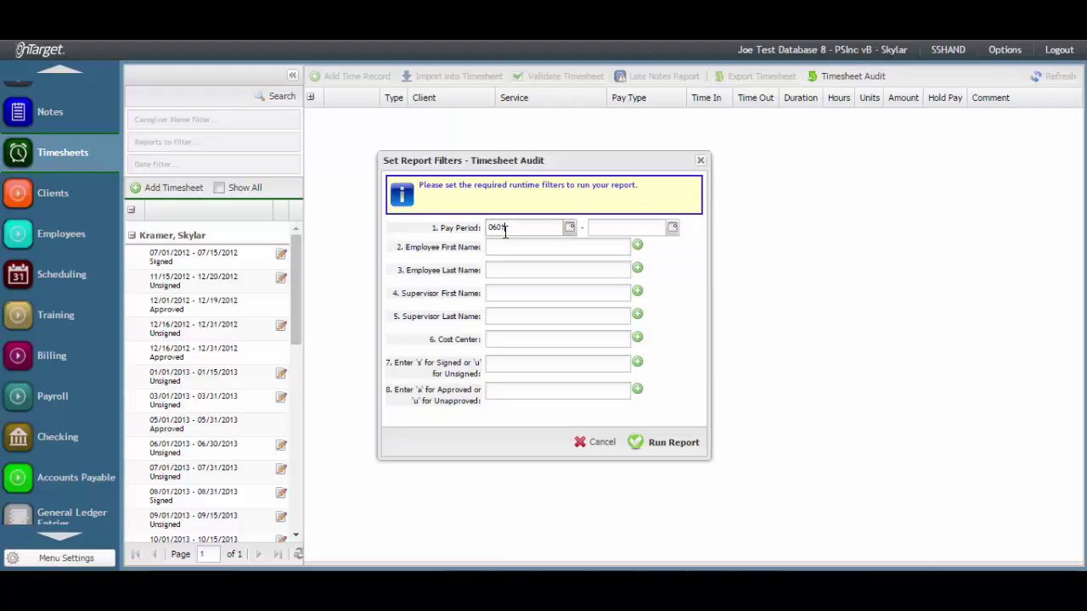
{"action": "left_click", "coordinate": [597, 230]}
{"action": "type", "text": "0615"}
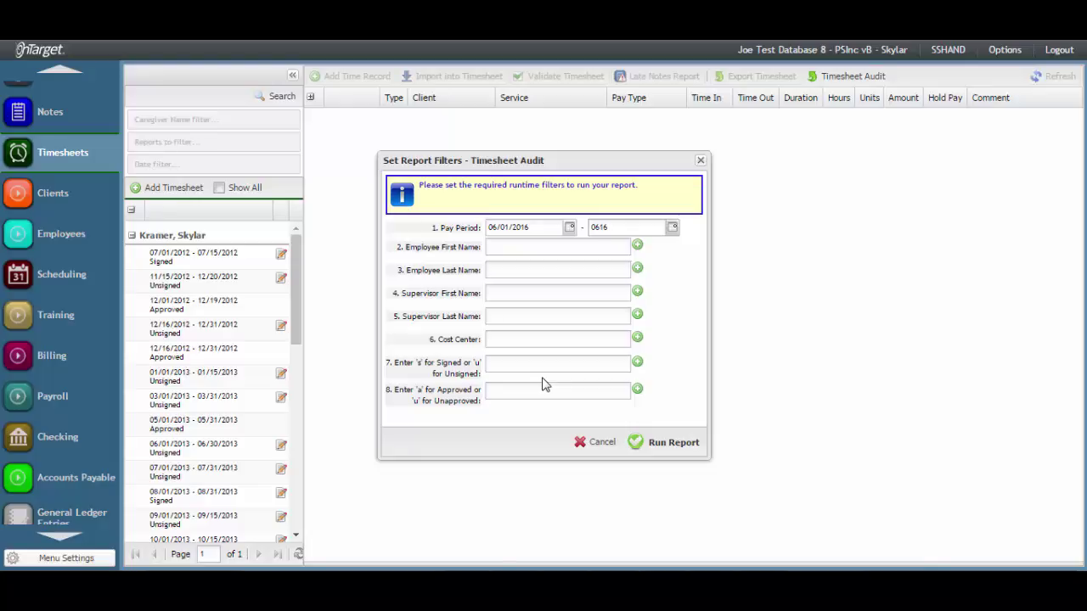
{"action": "left_click", "coordinate": [647, 442]}
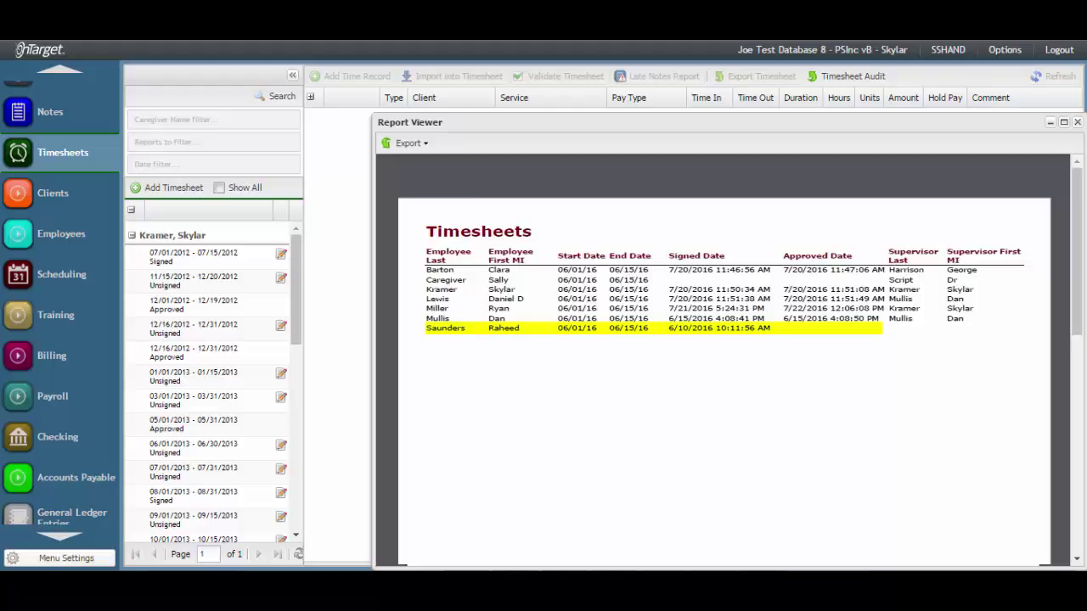
{"action": "left_click", "coordinate": [1006, 49]}
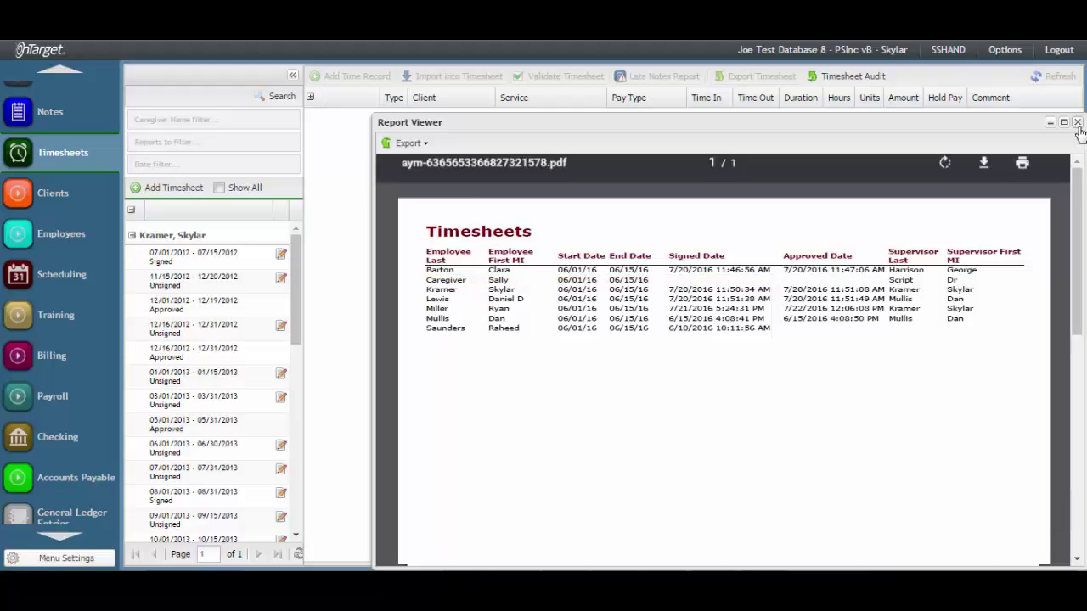
{"action": "left_click", "coordinate": [1077, 122]}
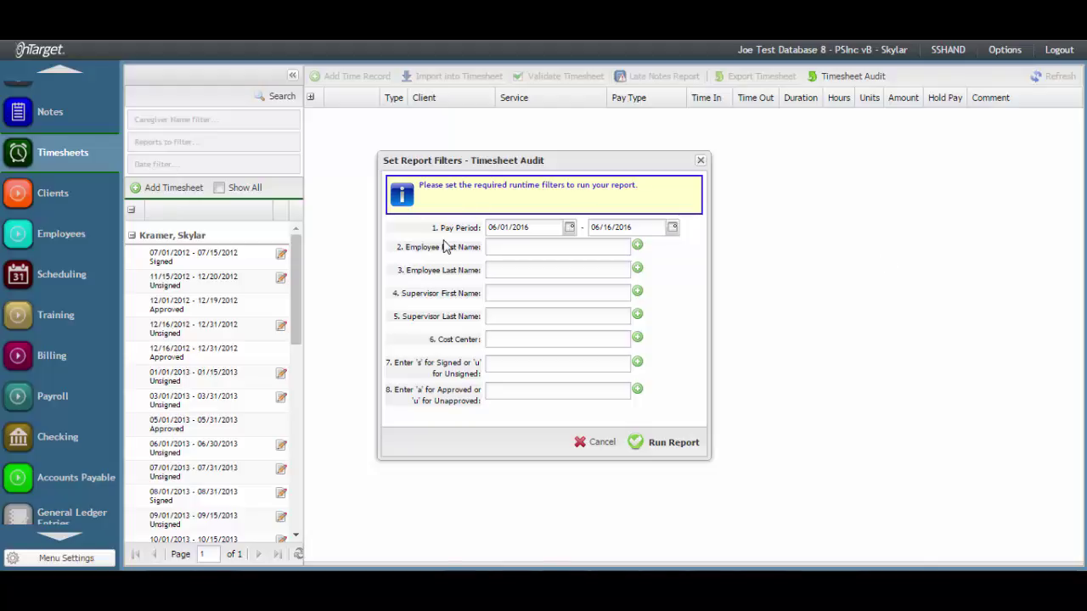
Set the billing time records' calculation options to check date 08/12/2016 and pay period 06/01/2016 - 06/15/2016, and save them.
{"action": "left_click", "coordinate": [21, 358]}
{"action": "left_click", "coordinate": [104, 424]}
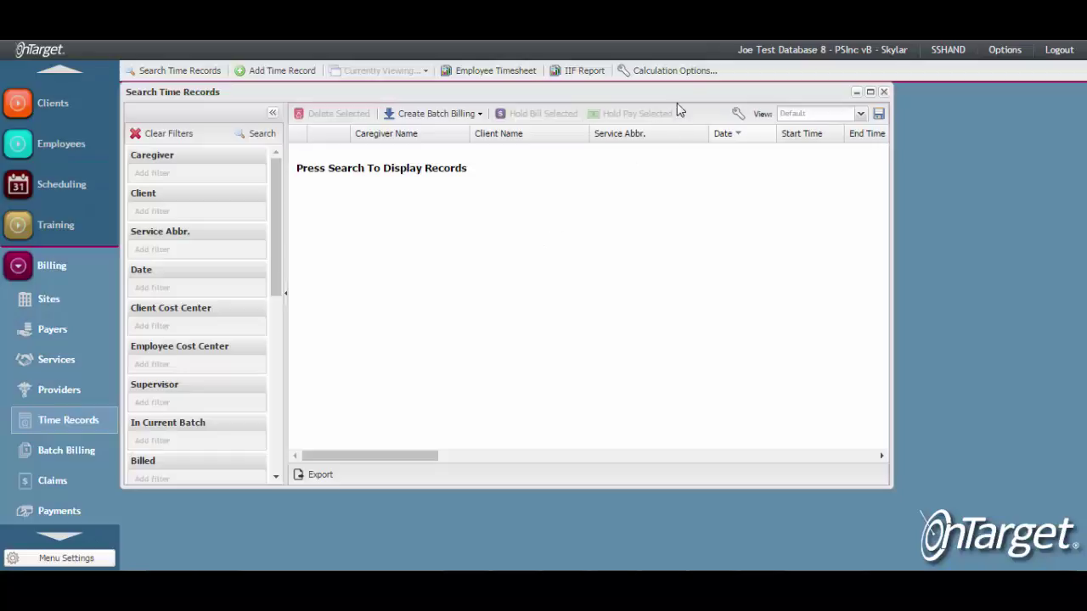
{"action": "left_click", "coordinate": [691, 78]}
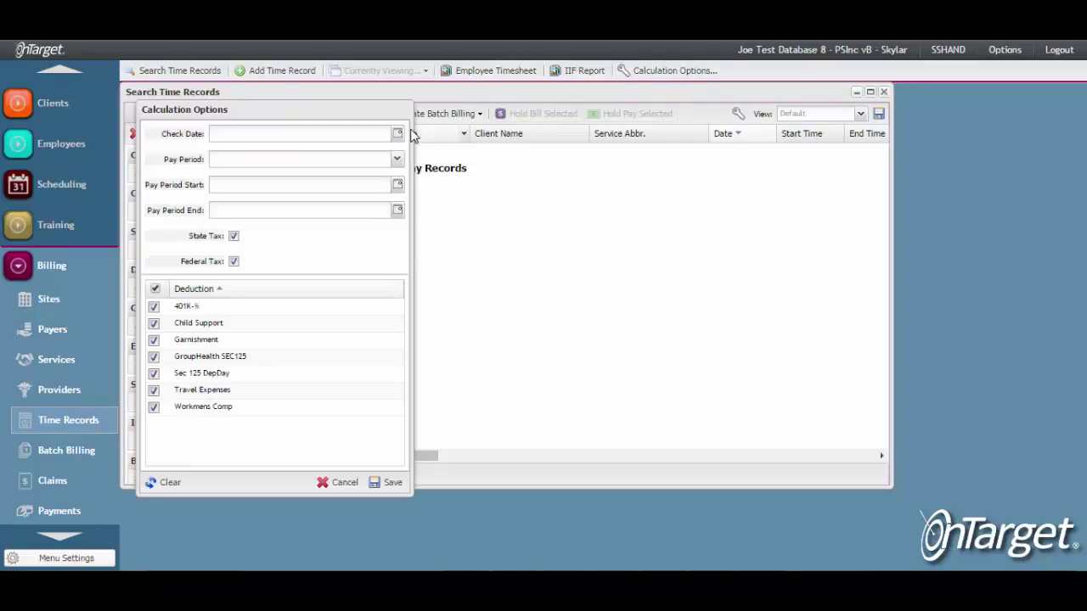
{"action": "left_click", "coordinate": [399, 135]}
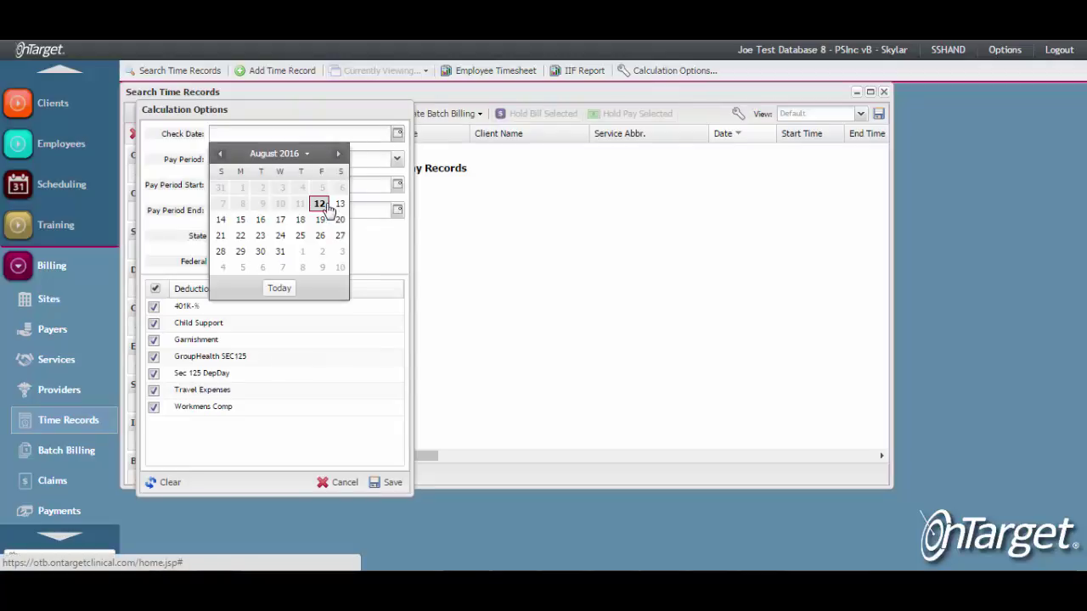
{"action": "left_click", "coordinate": [320, 205]}
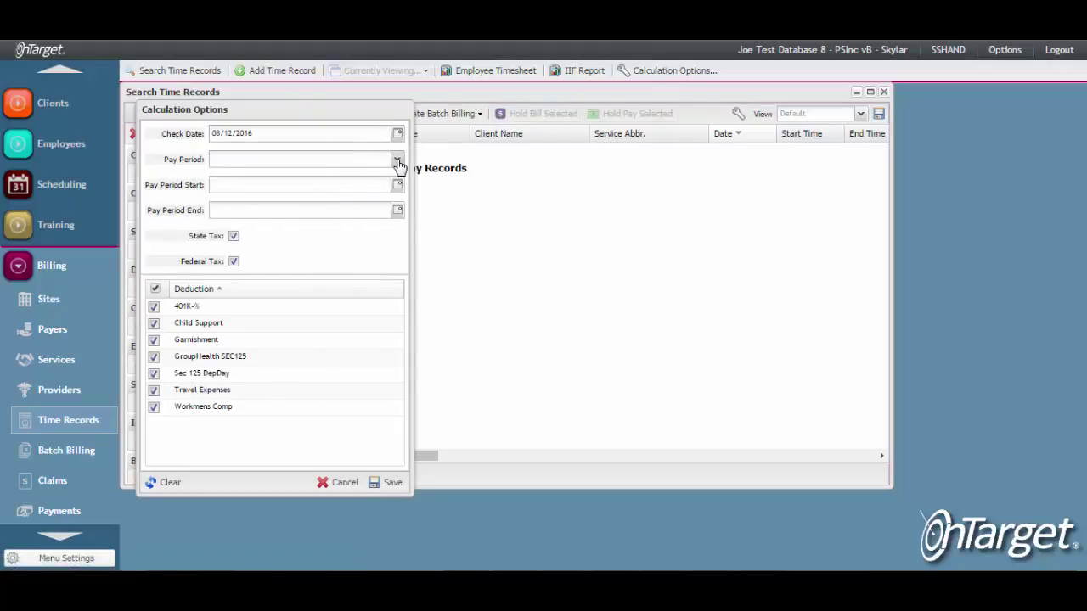
{"action": "left_click", "coordinate": [322, 161]}
{"action": "left_click", "coordinate": [303, 198]}
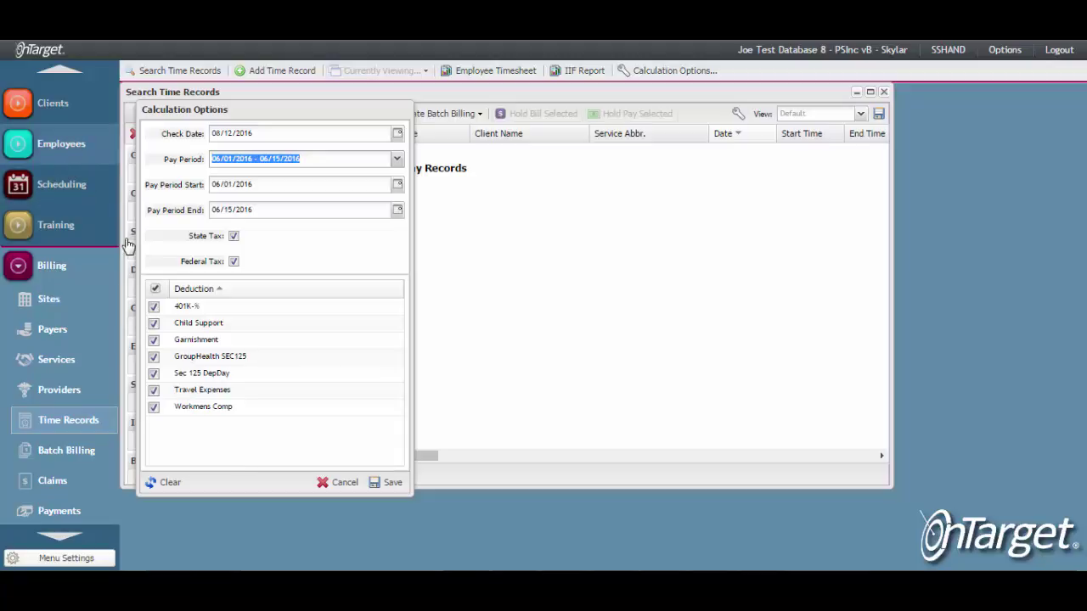
{"action": "left_click", "coordinate": [391, 483]}
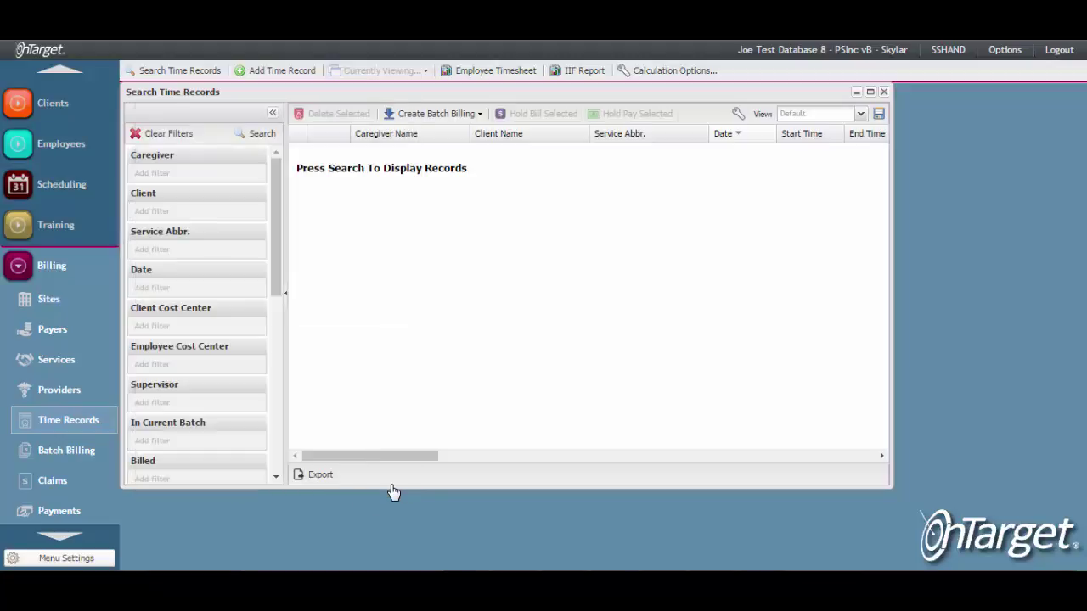
Run the Standard layout employee timesheet report for approved, signed timesheets and examine its error section.
{"action": "left_click", "coordinate": [496, 75]}
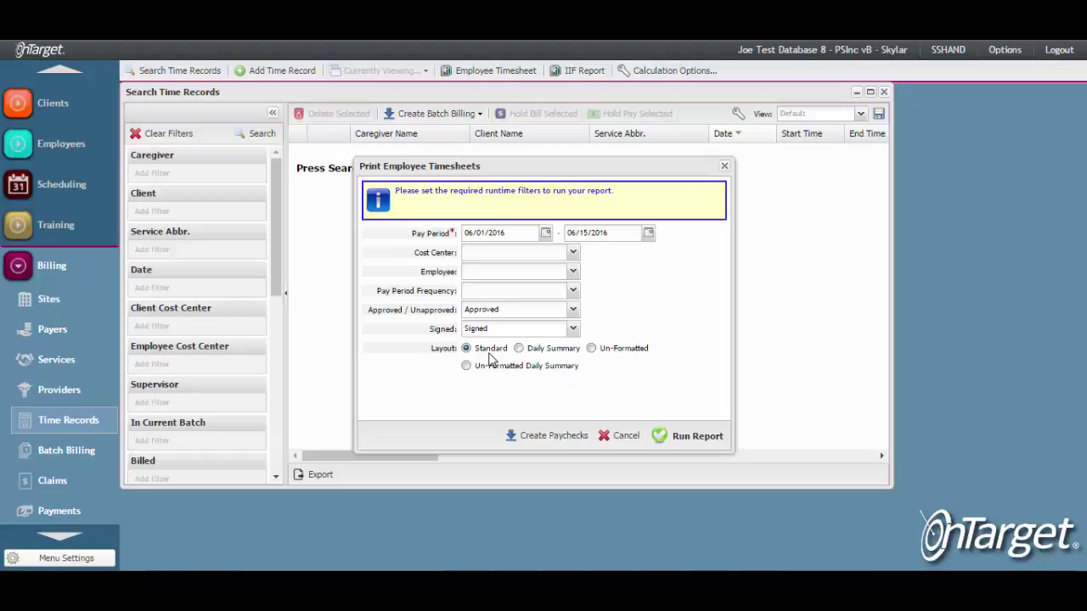
{"action": "left_click", "coordinate": [687, 436]}
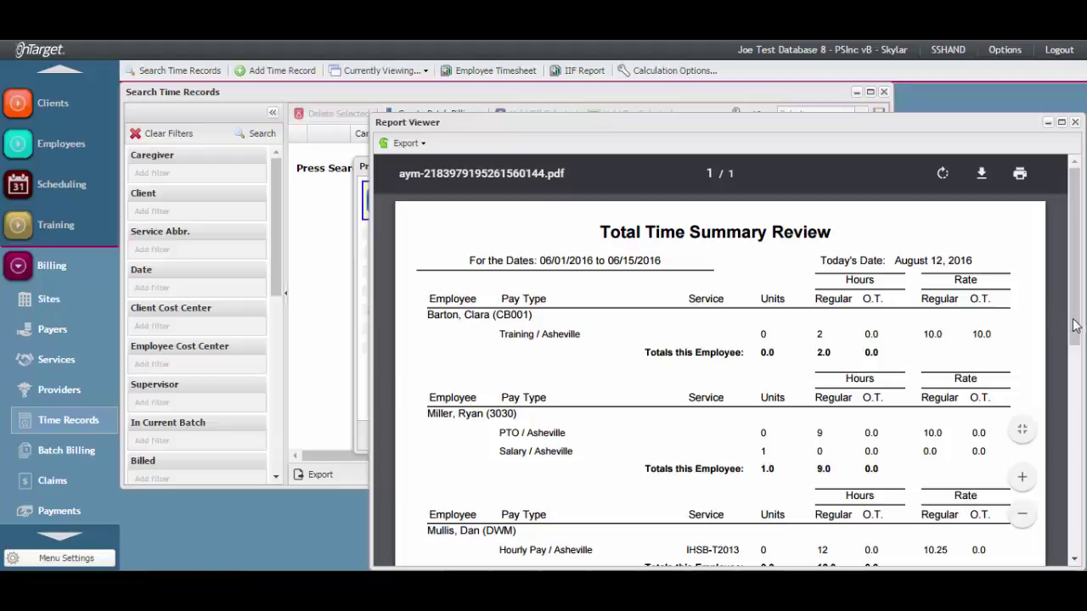
{"action": "left_click_drag", "start_coordinate": [1078, 328], "coordinate": [1078, 506]}
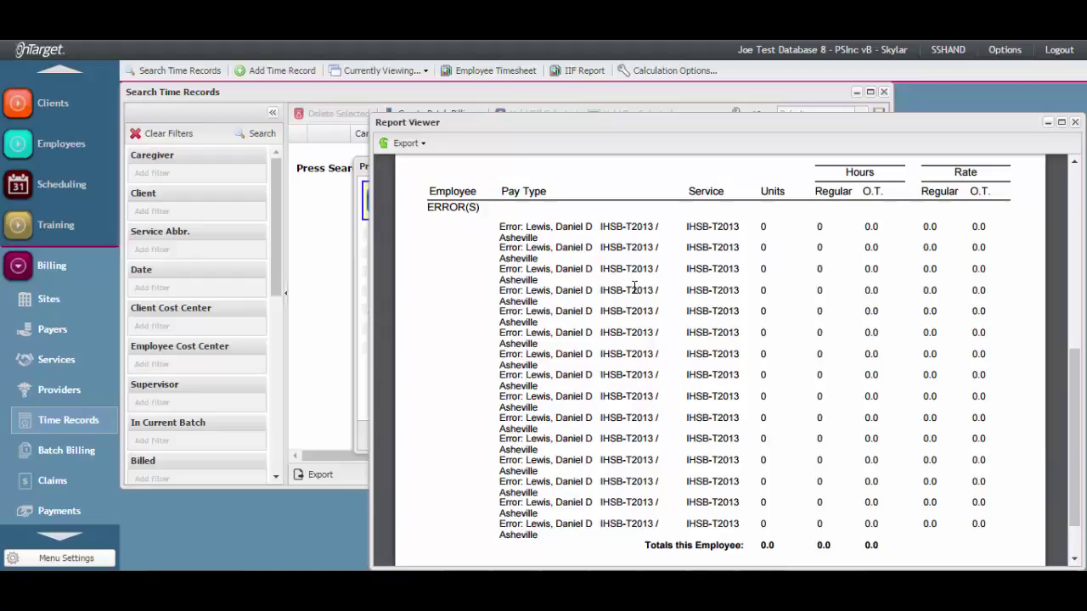
Search the employees by the last name from the report errors and open the matching employee's pay types.
{"action": "left_click", "coordinate": [31, 156]}
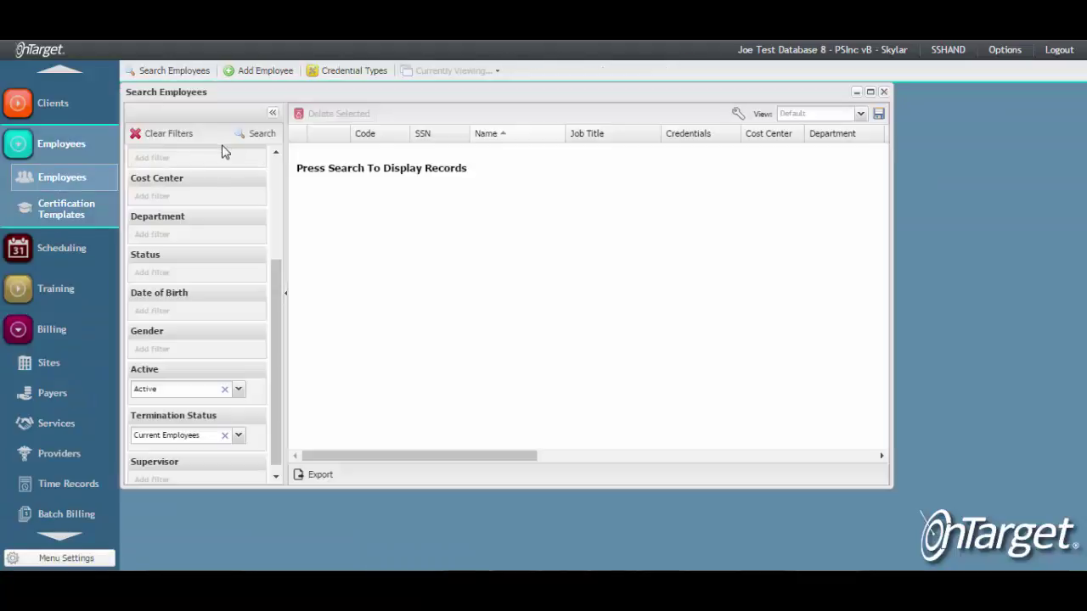
{"action": "left_click_drag", "start_coordinate": [277, 266], "coordinate": [276, 157]}
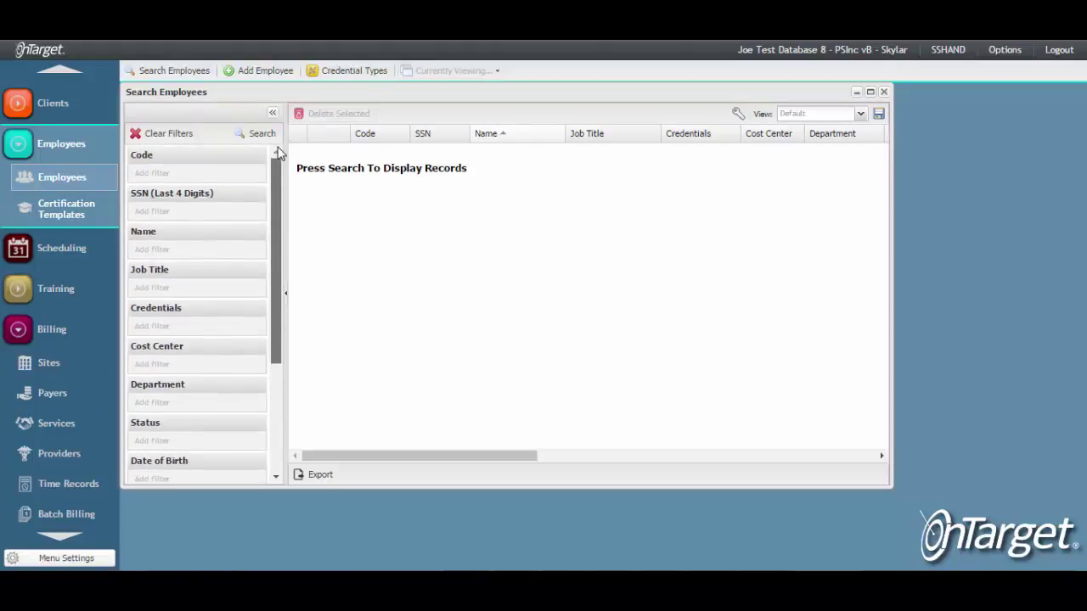
{"action": "left_click", "coordinate": [180, 254]}
{"action": "type", "text": "lewis"}
{"action": "key", "text": "Return"}
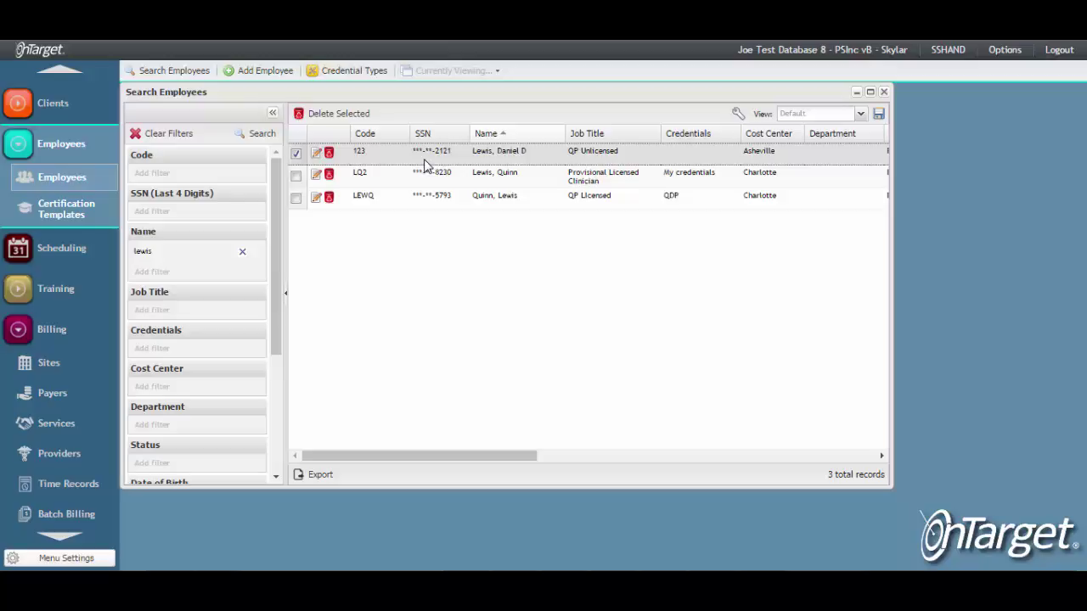
{"action": "double_click", "coordinate": [426, 164]}
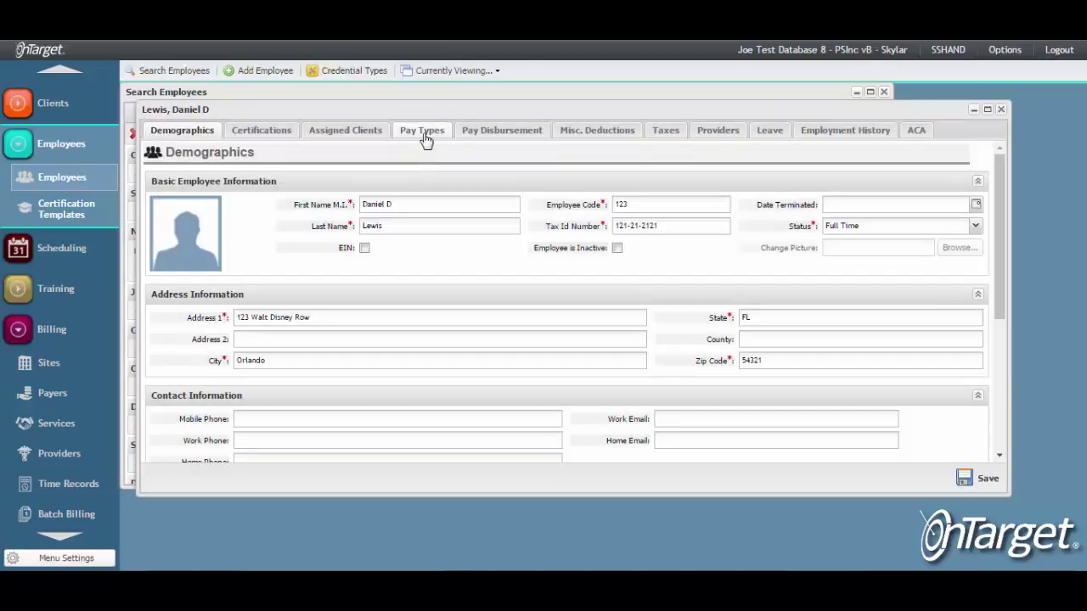
{"action": "left_click", "coordinate": [424, 136]}
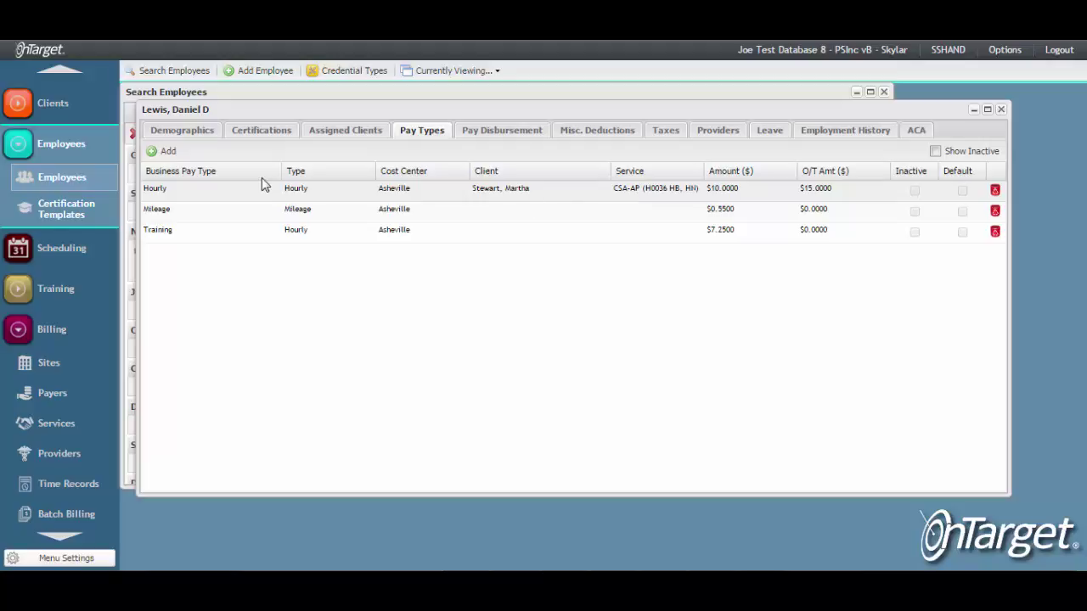
Add a pay type for the employee with business pay type Hourly and cost center Asheville.
{"action": "left_click", "coordinate": [151, 153]}
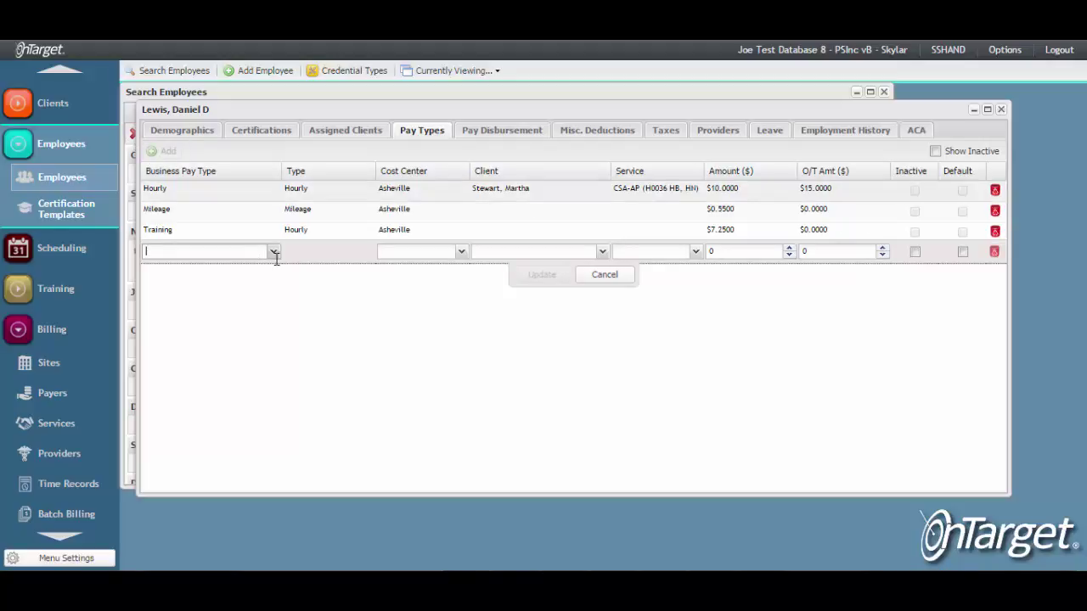
{"action": "left_click", "coordinate": [274, 253]}
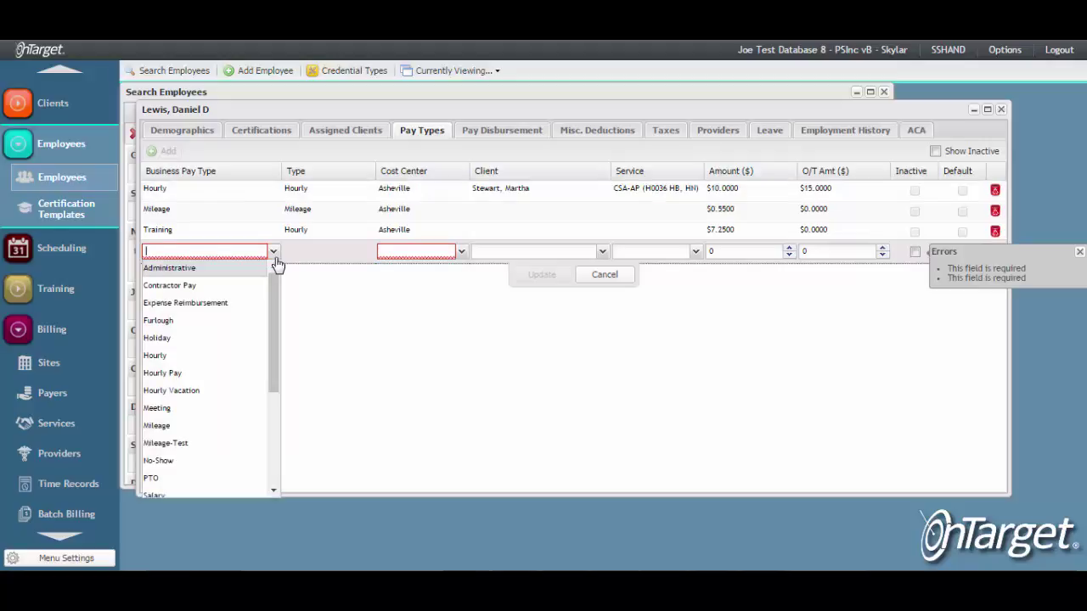
{"action": "key", "text": "Down"}
{"action": "key", "text": "Down"}
{"action": "key", "text": "Down"}
{"action": "key", "text": "Down"}
{"action": "key", "text": "Down"}
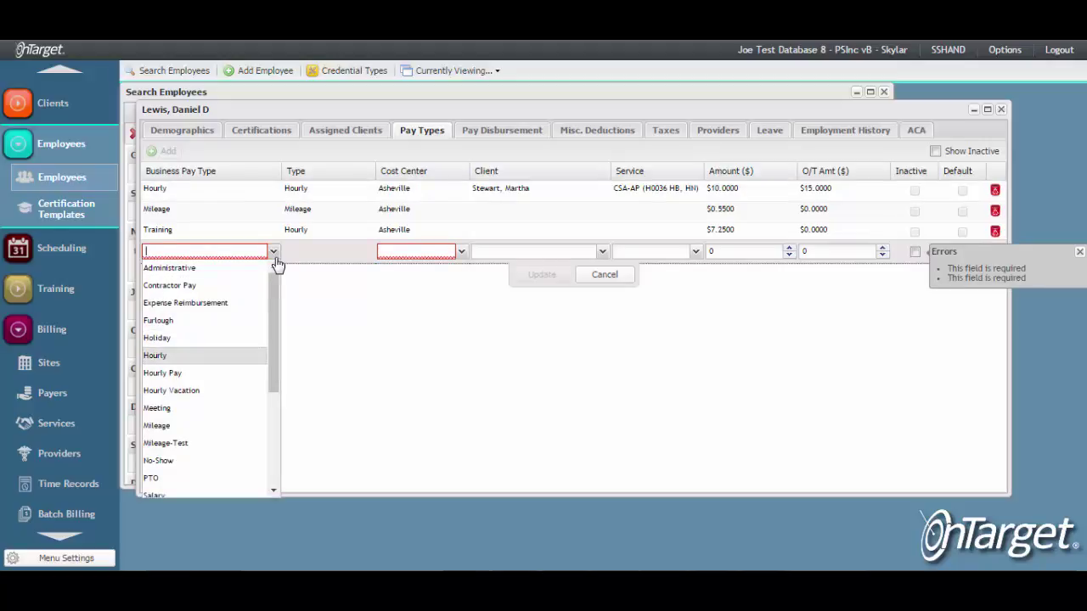
{"action": "key", "text": "Return"}
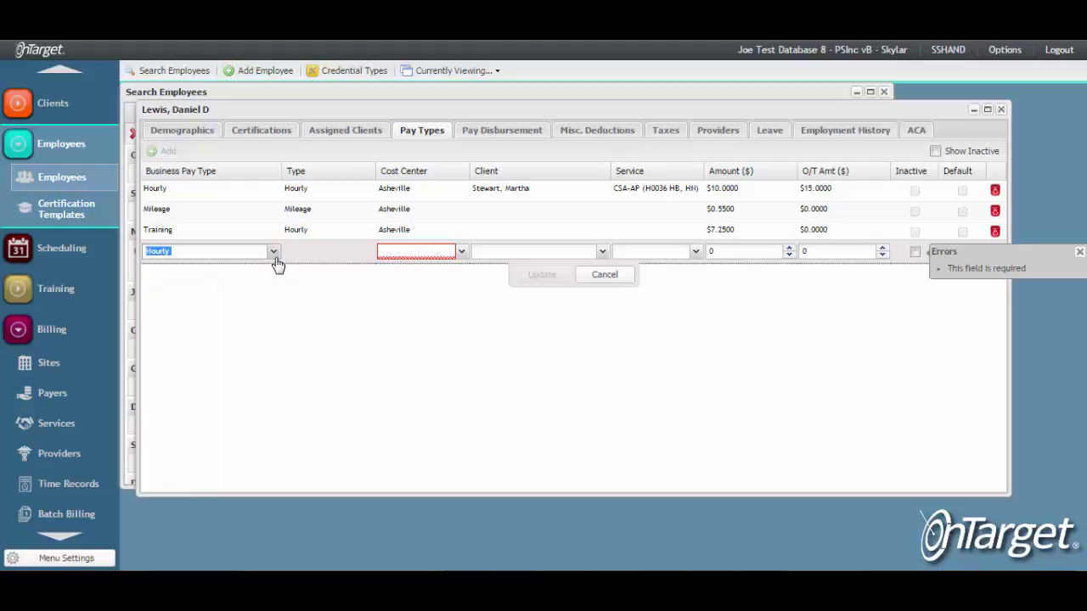
{"action": "key", "text": "Tab"}
{"action": "key", "text": "Return"}
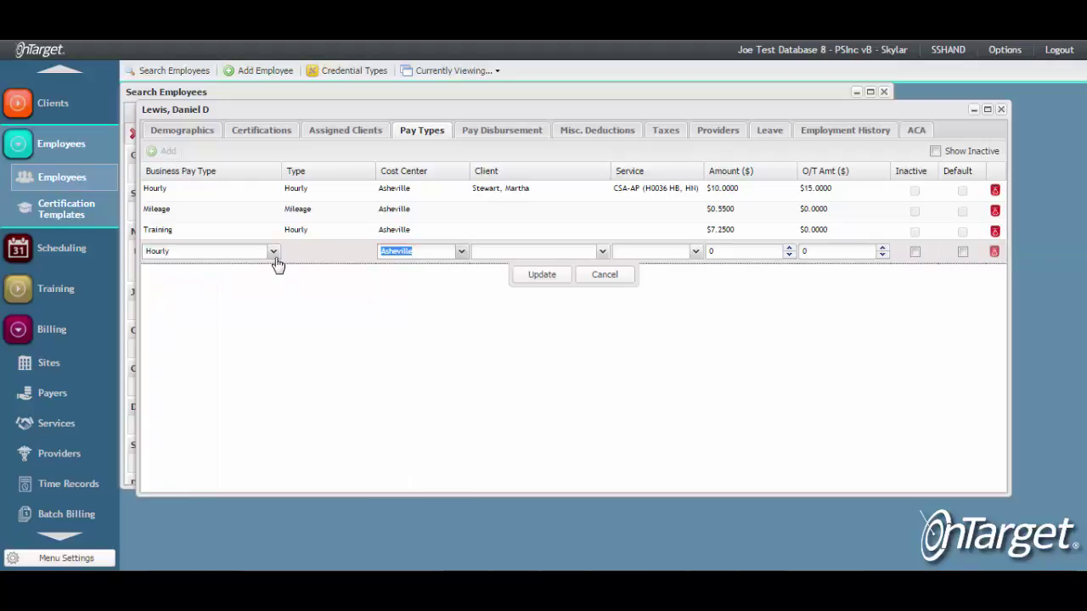
Set the new pay type's service to IHSB (T2021), amount to 10 and overtime amount to 15, and save the row.
{"action": "key", "text": "Tab"}
{"action": "key", "text": "Tab"}
{"action": "type", "text": "IH"}
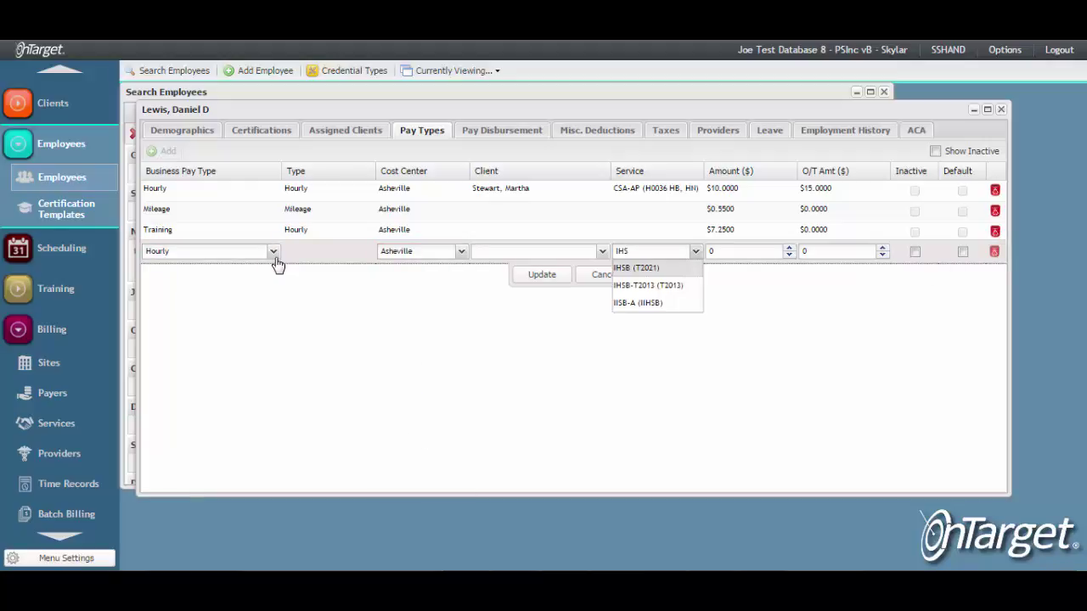
{"action": "key", "text": "Return"}
{"action": "key", "text": "Tab"}
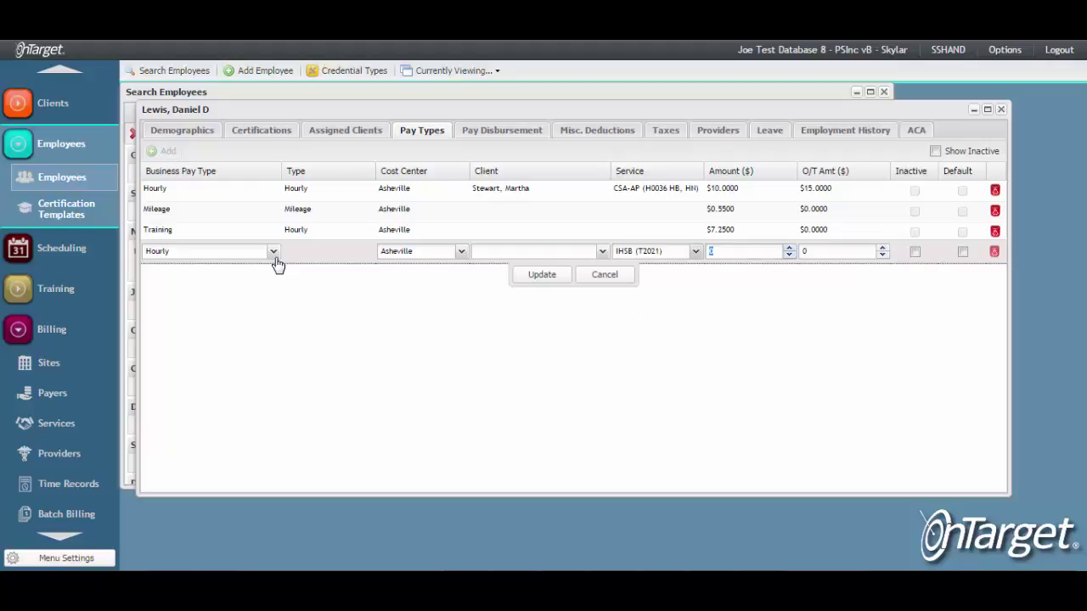
{"action": "type", "text": "10"}
{"action": "key", "text": "Tab"}
{"action": "type", "text": "15"}
{"action": "key", "text": "Return"}
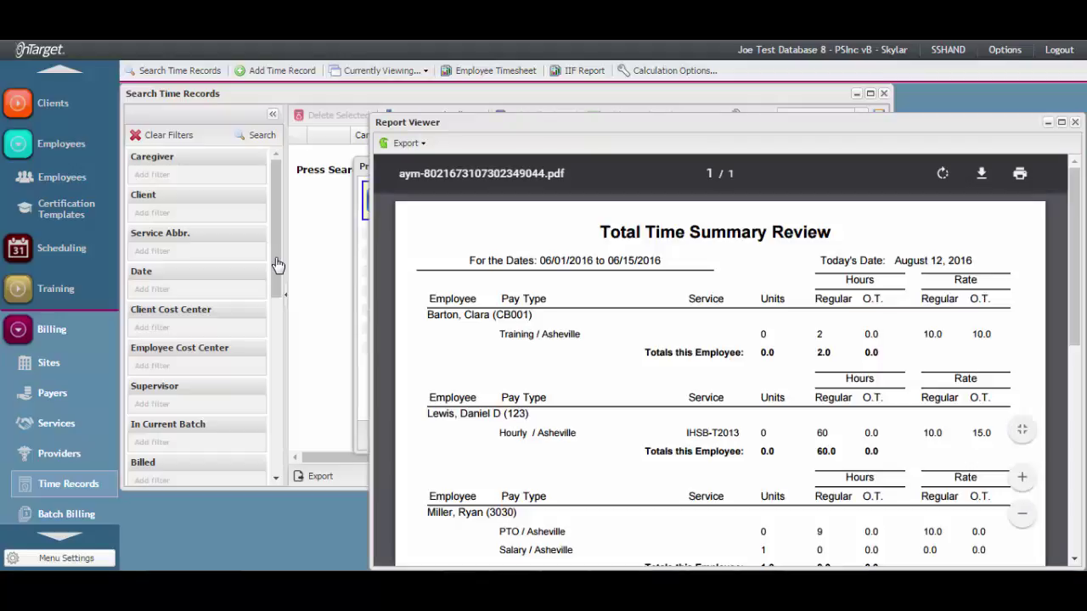
Examine the regenerated Total Time Summary Review report for the corrected employee's hours and rates and any remaining errors.
{"action": "key", "text": "Down"}
{"action": "key", "text": "Down"}
{"action": "key", "text": "Down"}
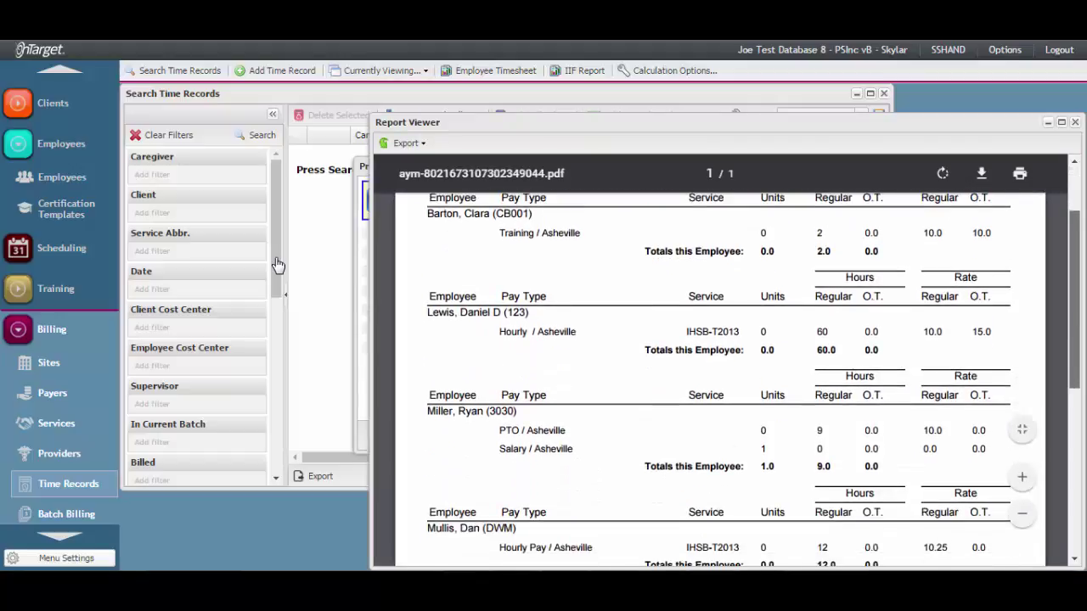
Review the remaining employees' hours and pay rates further down the time summary report.
{"action": "key", "text": "Down"}
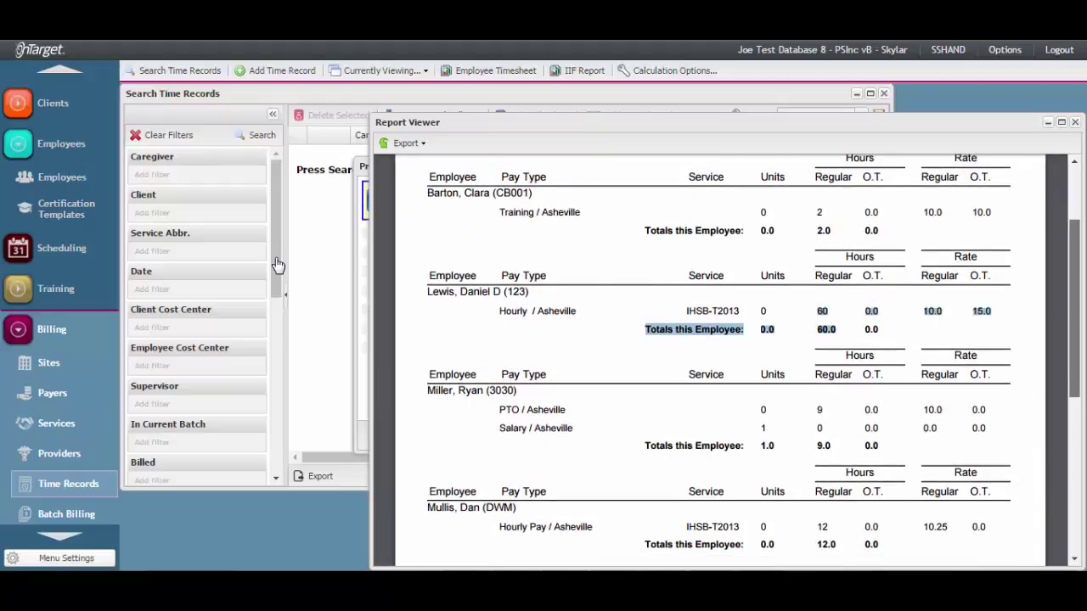
{"action": "key", "text": "Down"}
{"action": "key", "text": "Down"}
{"action": "key", "text": "Down"}
{"action": "key", "text": "Down"}
{"action": "key", "text": "Down"}
{"action": "key", "text": "Down"}
{"action": "key", "text": "Down"}
{"action": "key", "text": "Down"}
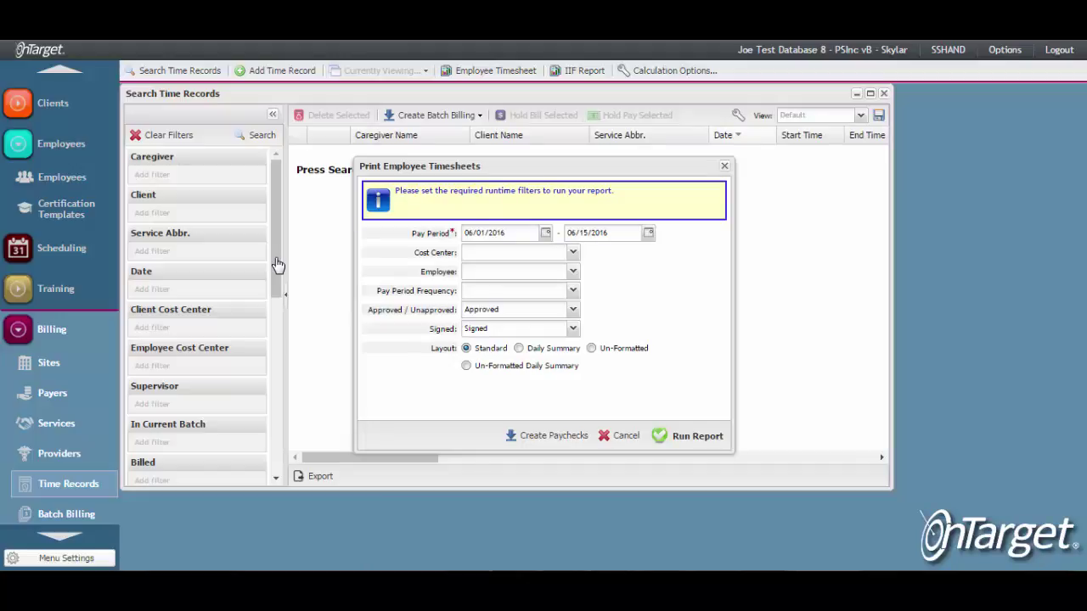
Set the timesheet report layout to Un-Formatted Daily Summary and the approval filter to Unapproved.
{"action": "key", "text": "Right"}
{"action": "key", "text": "Right"}
{"action": "key", "text": "Left"}
{"action": "key", "text": "Right"}
{"action": "key", "text": "Right"}
{"action": "key", "text": "alt+Down"}
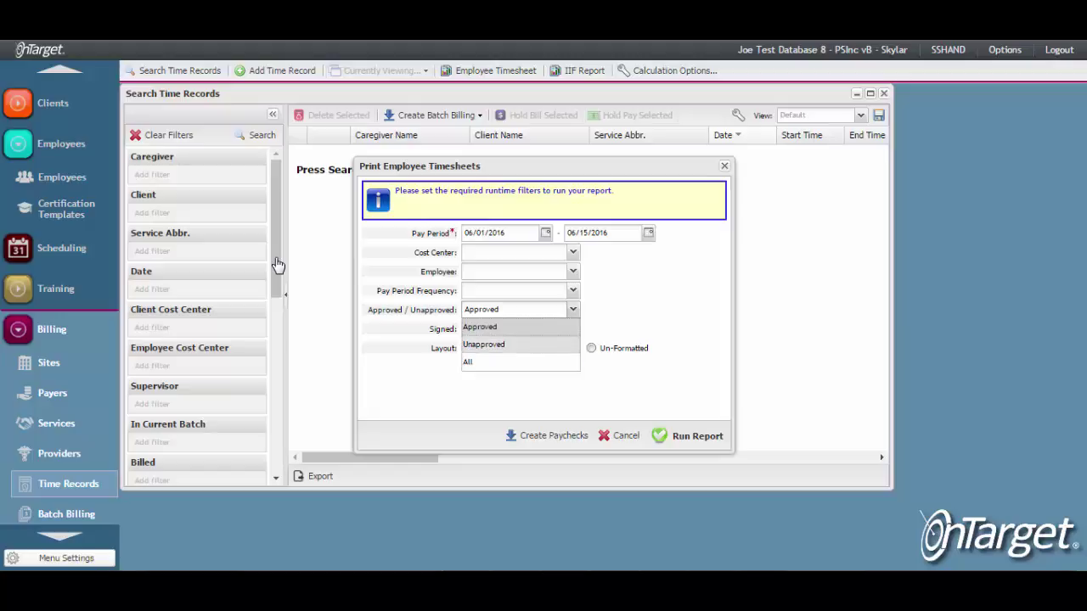
{"action": "key", "text": "Return"}
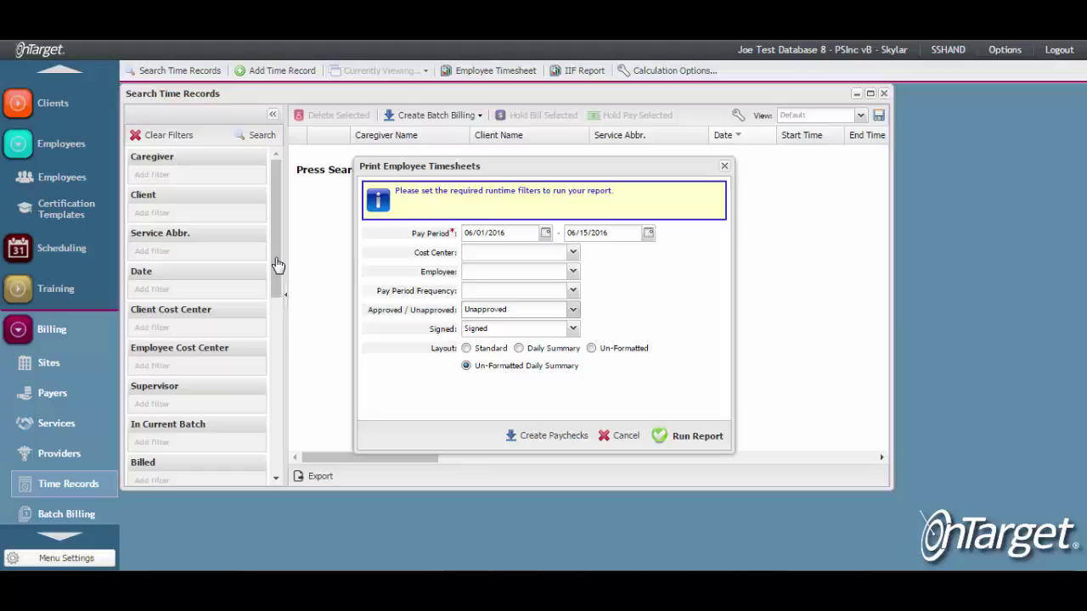
Set the approval filter to Approved and create the paychecks for the 06/01/2016 to 06/15/2016 pay period.
{"action": "key", "text": "alt+Down"}
{"action": "key", "text": "Up"}
{"action": "key", "text": "Return"}
{"action": "key", "text": "Return"}
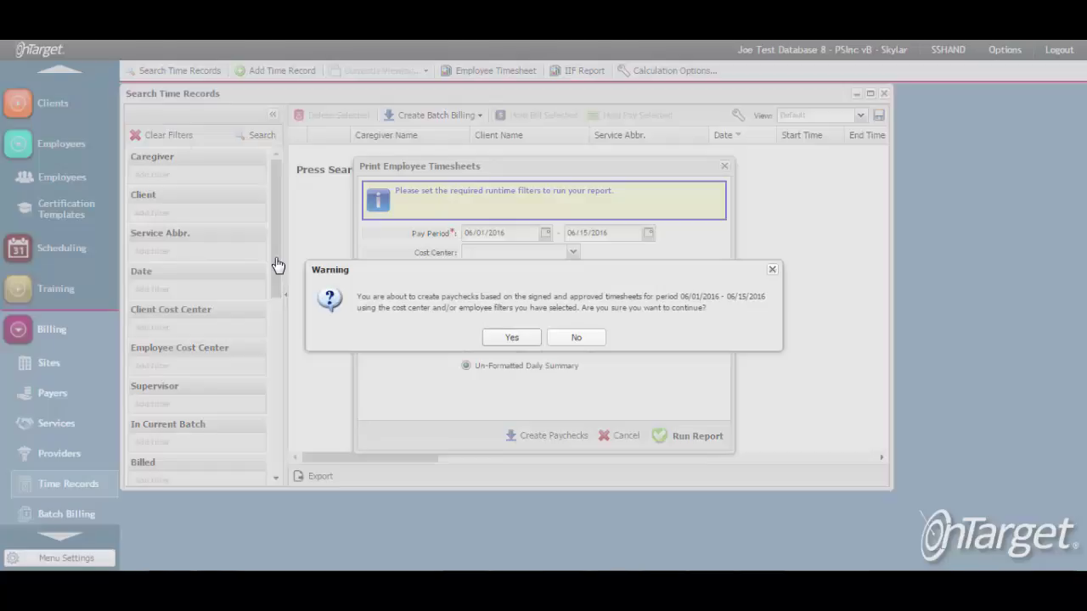
{"action": "key", "text": "Return"}
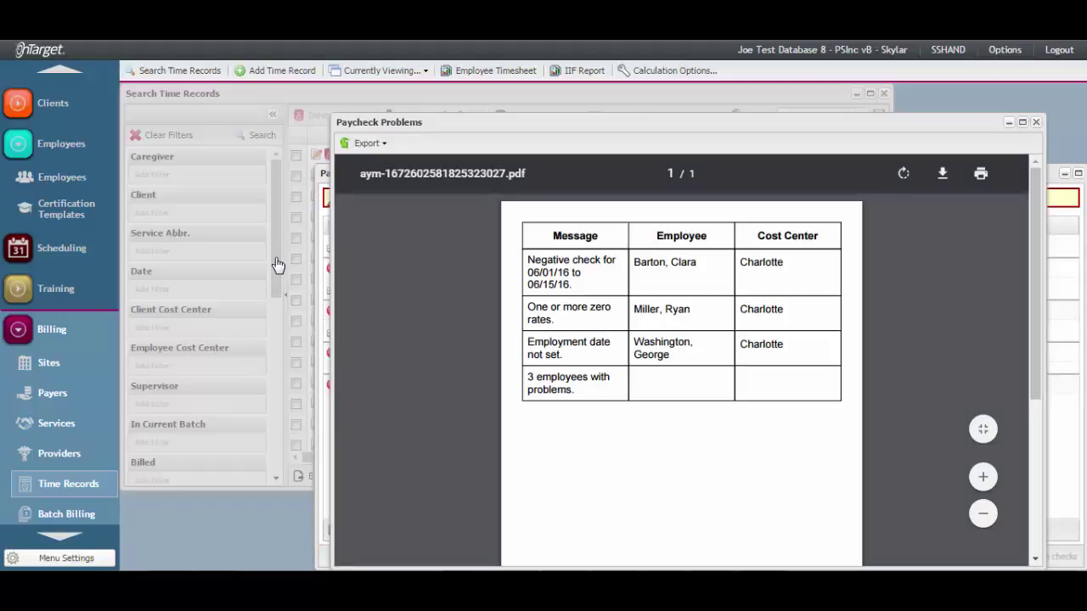
Export the Paycheck Problems report as CSV and close it.
{"action": "left_click", "coordinate": [365, 142]}
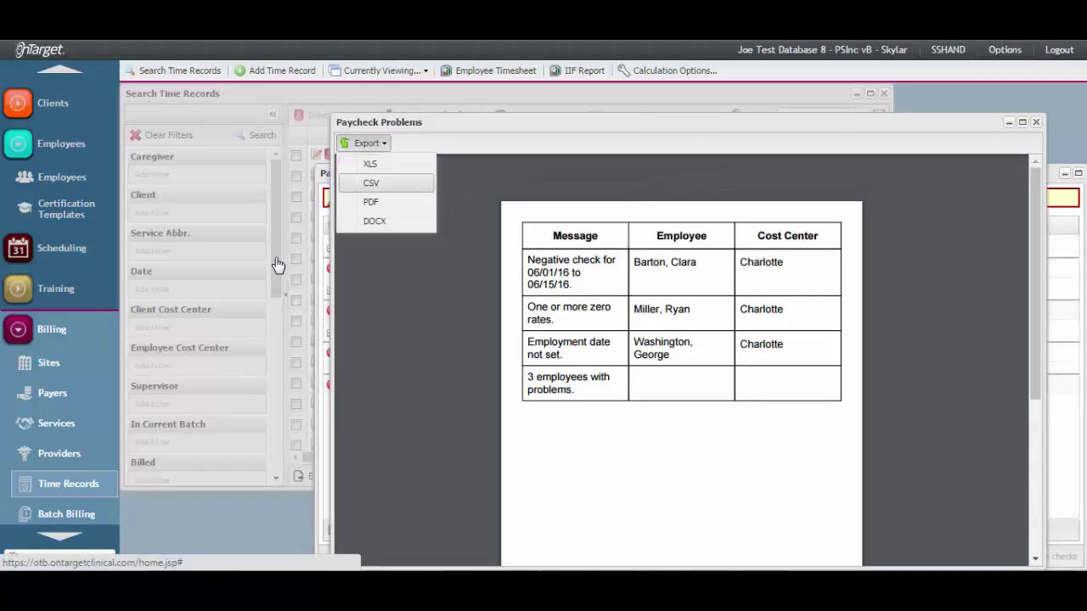
{"action": "left_click", "coordinate": [371, 182]}
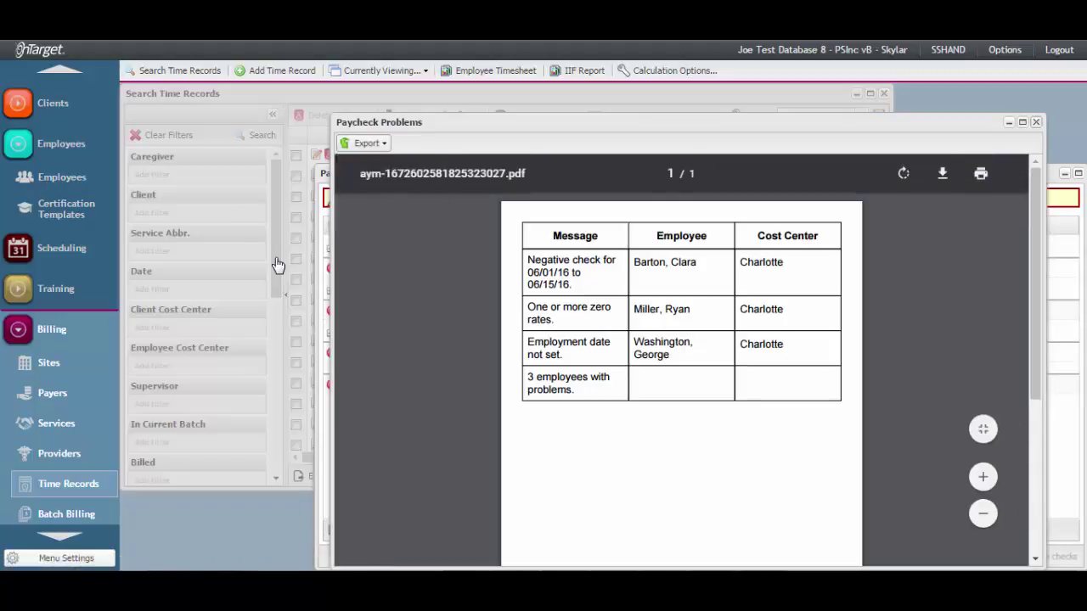
{"action": "key", "text": "Escape"}
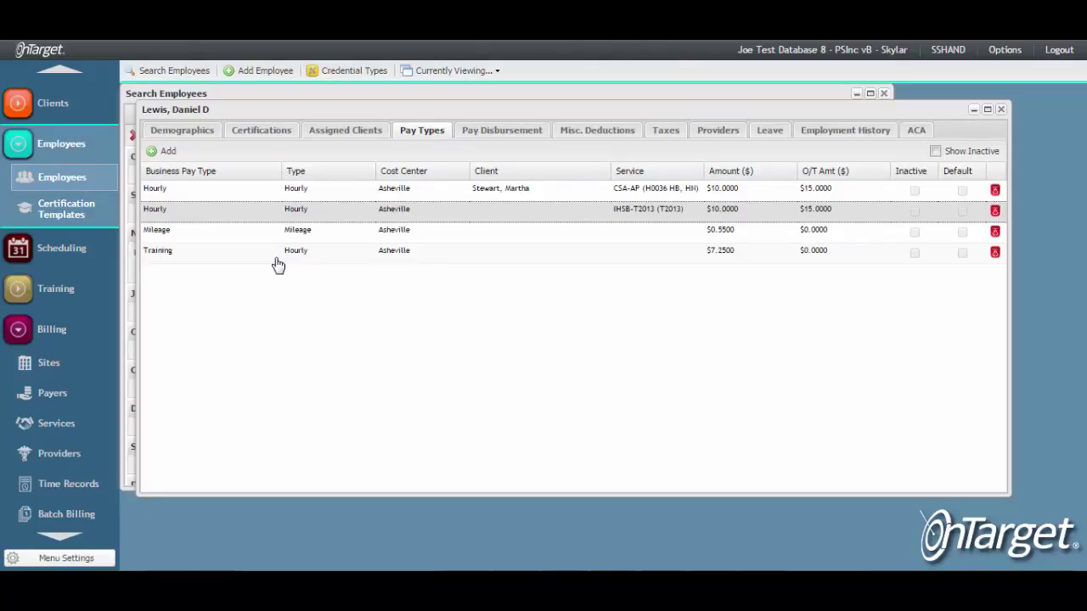
Search the employees by last name for the negative-check and zero-rate cases and open each matching record.
{"action": "key", "text": "Escape"}
{"action": "type", "text": "barton"}
{"action": "key", "text": "Return"}
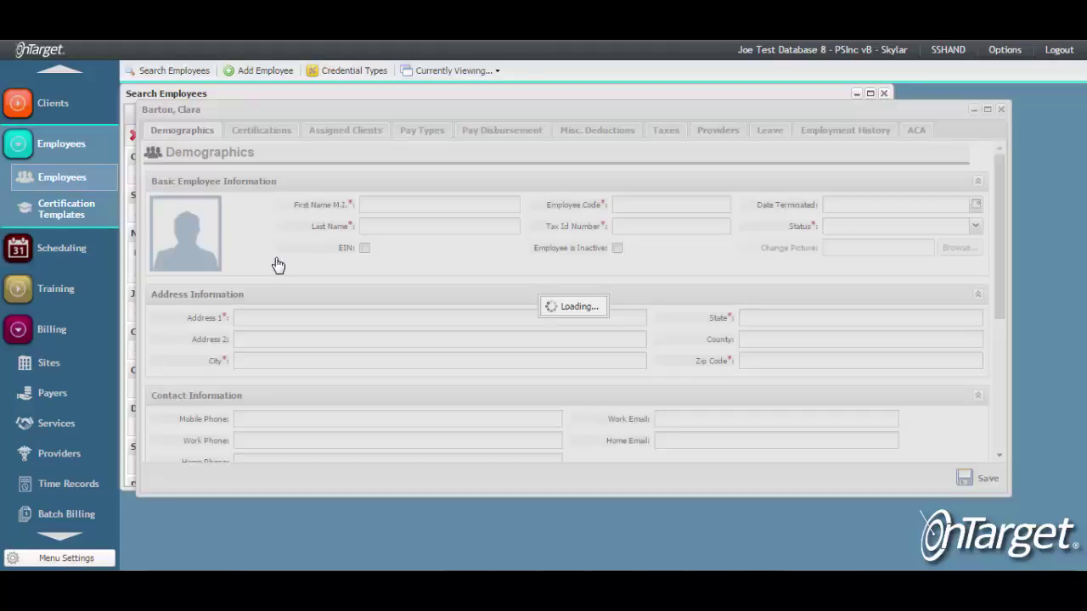
{"action": "key", "text": "Right"}
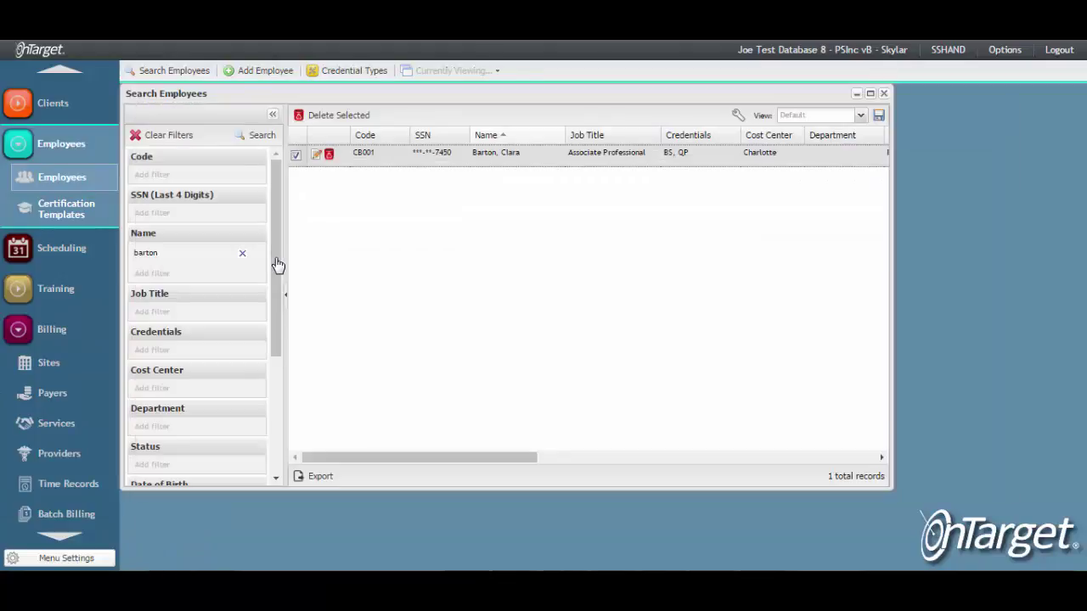
{"action": "type", "text": "miller"}
{"action": "key", "text": "Return"}
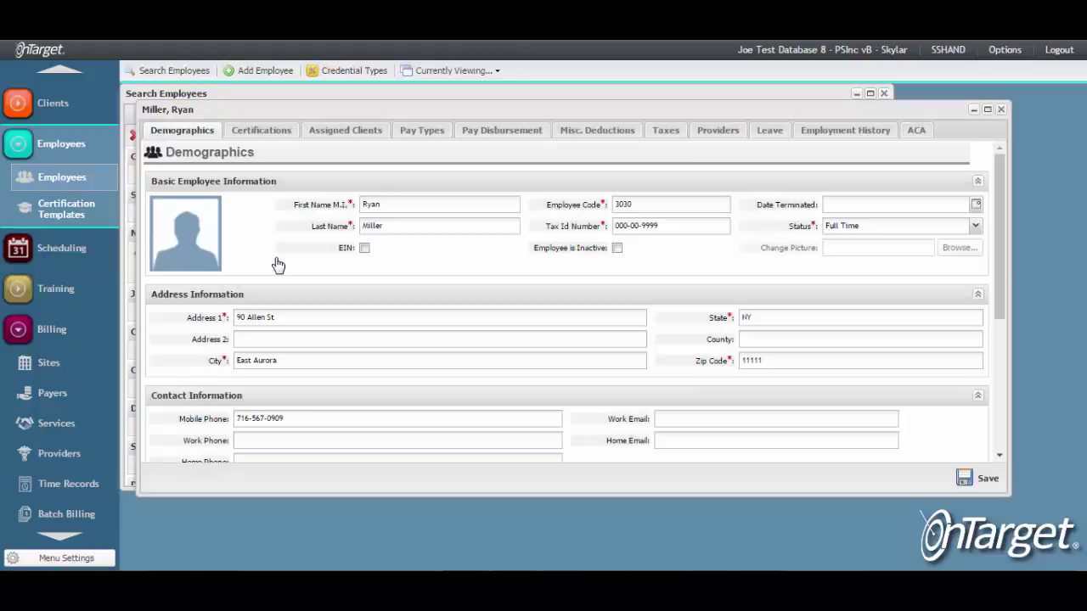
Search the paychecks with a check date starting 08/12/2016 and open the Clinical department employee's paycheck.
{"action": "key", "text": "Return"}
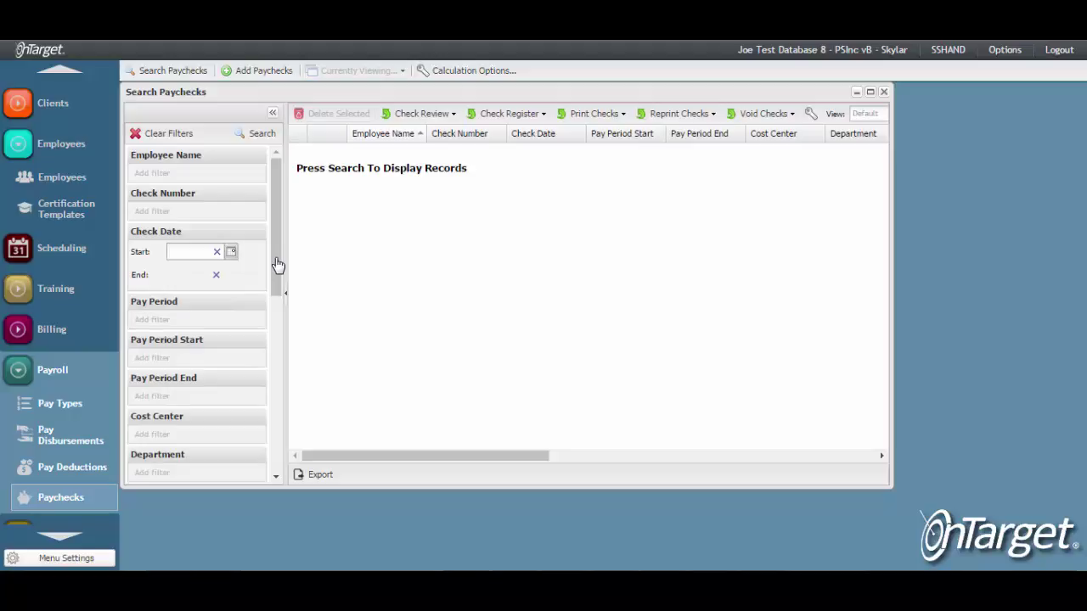
{"action": "key", "text": "Return"}
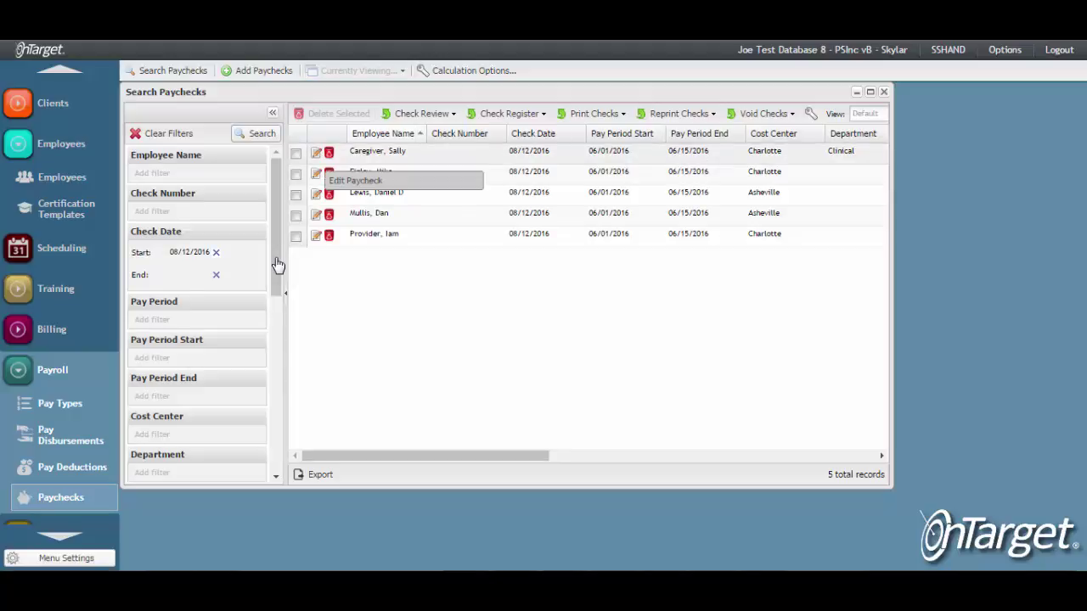
{"action": "key", "text": "Return"}
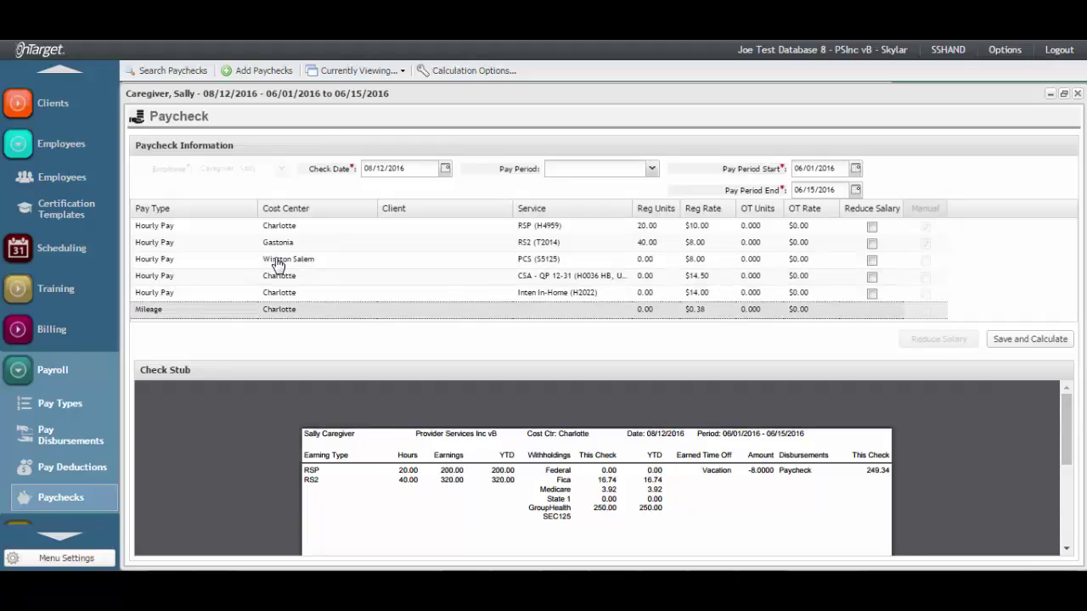
Set the Mileage regular units to 100 and the RSP (H4959) regular rate to 11, and recalculate the paycheck.
{"action": "type", "text": "100"}
{"action": "key", "text": "Return"}
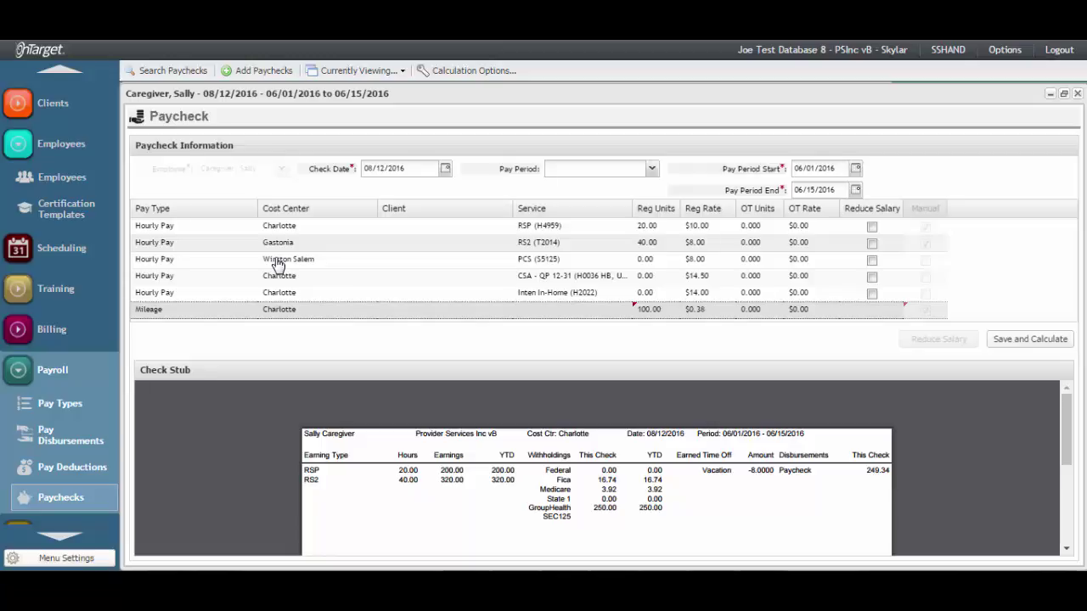
{"action": "left_click", "coordinate": [649, 243]}
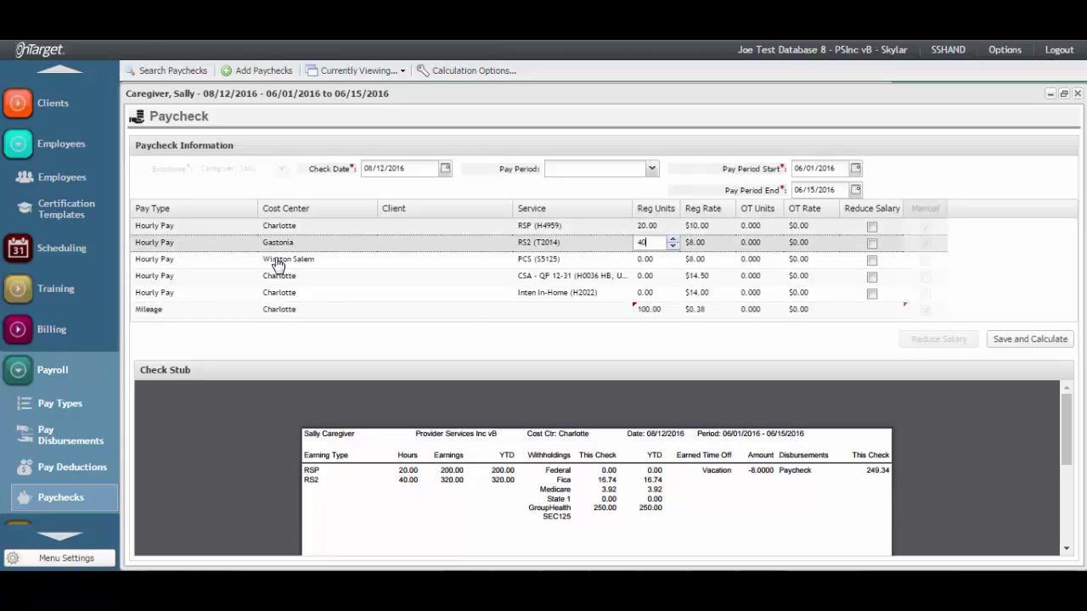
{"action": "left_click", "coordinate": [650, 226]}
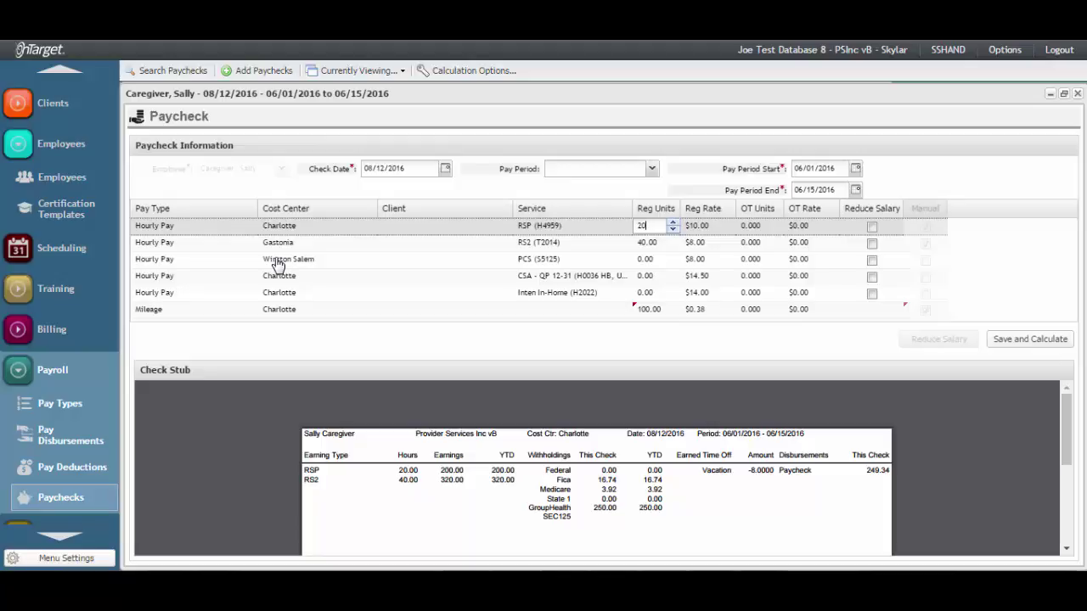
{"action": "key", "text": "Tab"}
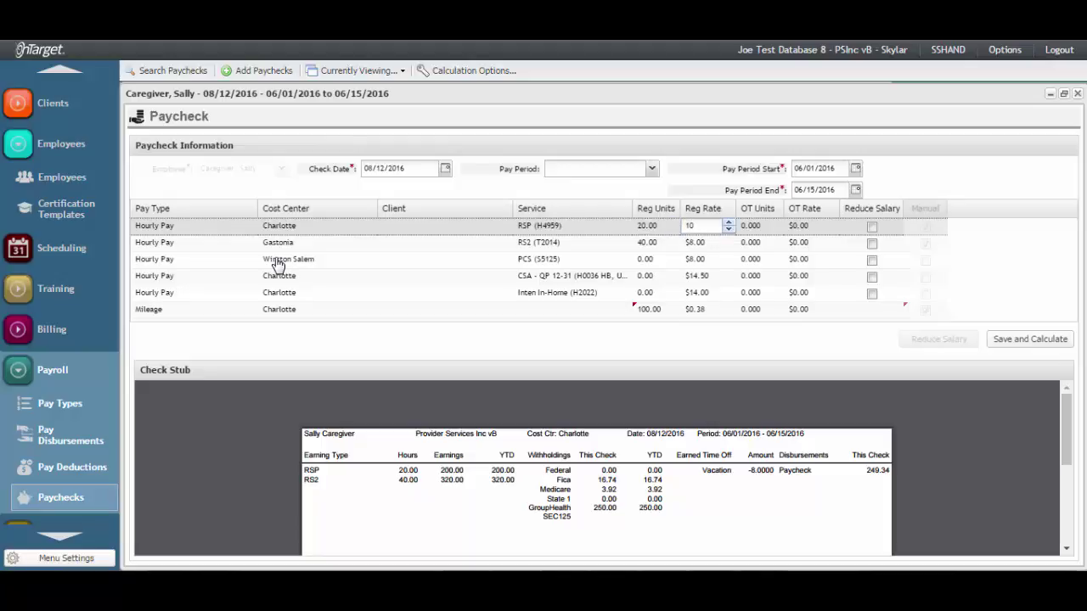
{"action": "key", "text": "BackSpace"}
{"action": "type", "text": "1"}
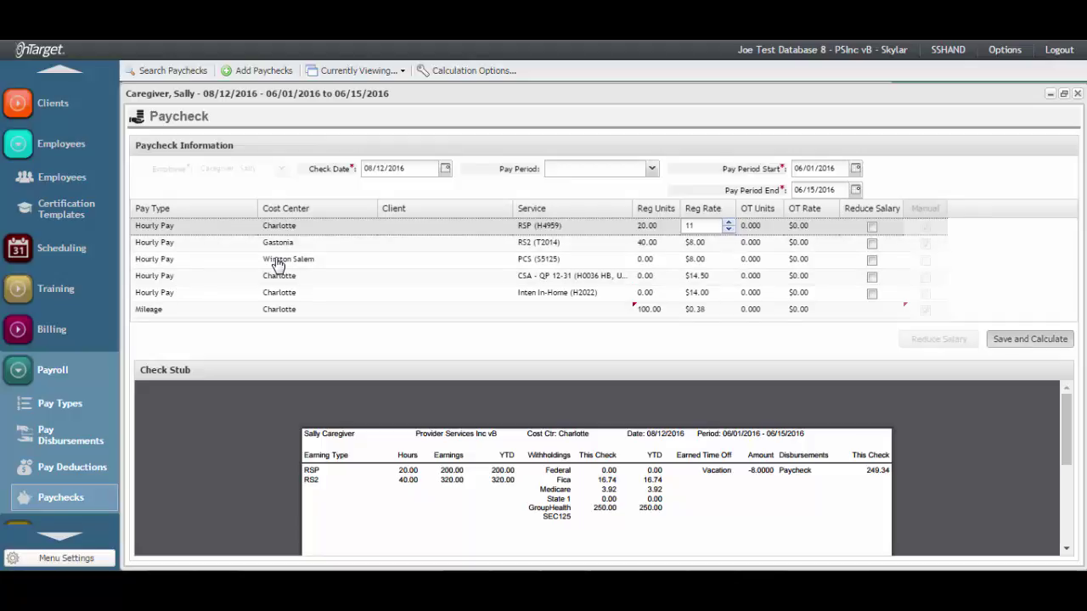
{"action": "key", "text": "Return"}
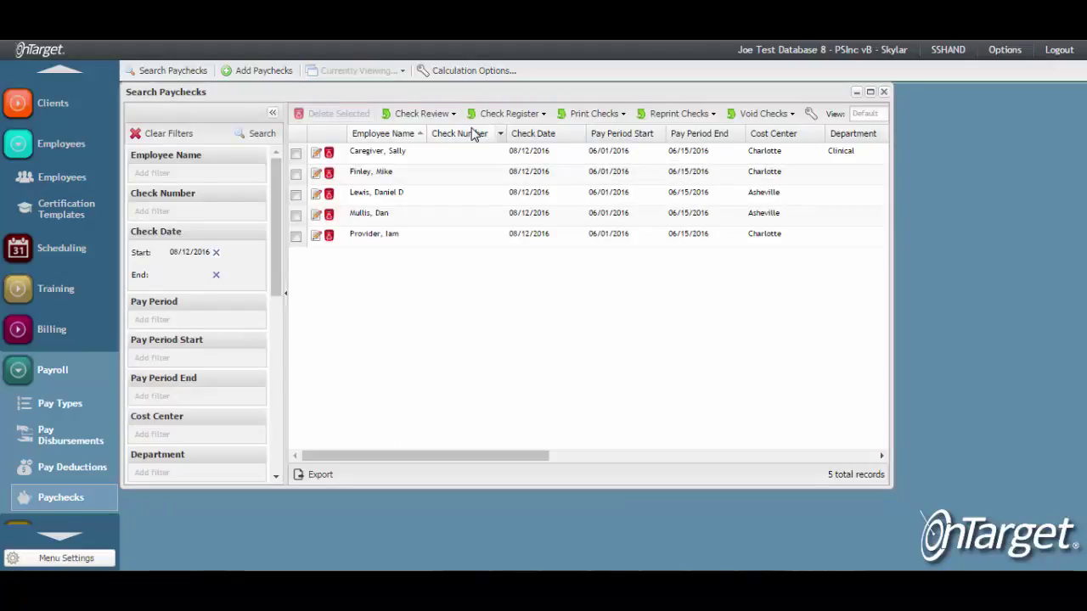
Open the second Asheville employee's paycheck and set the Salary row's regular units to 1.
{"action": "left_click", "coordinate": [317, 218]}
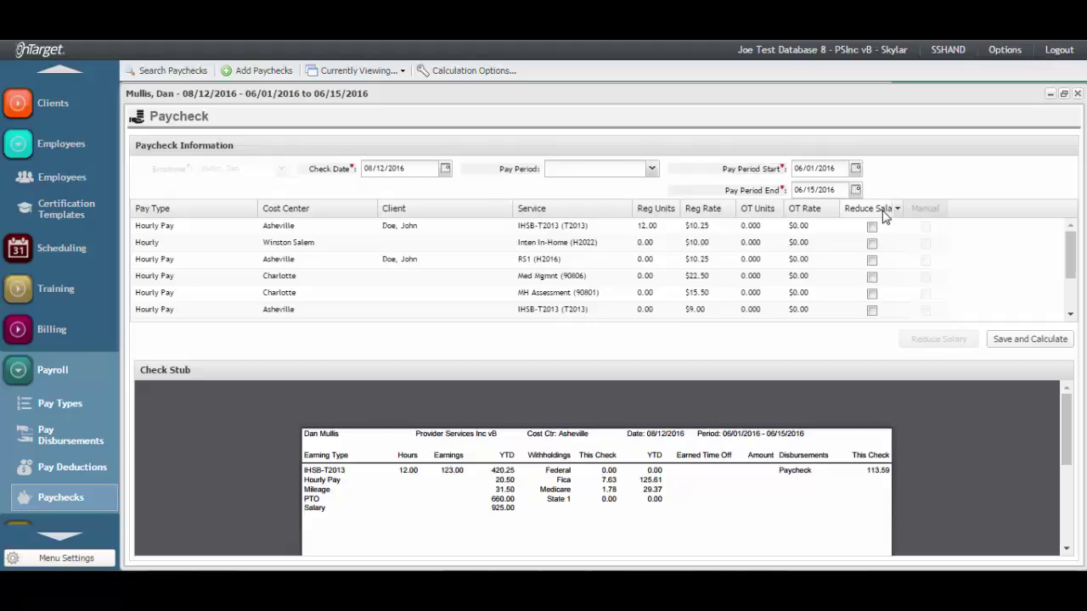
{"action": "left_click_drag", "start_coordinate": [1069, 246], "coordinate": [1069, 283]}
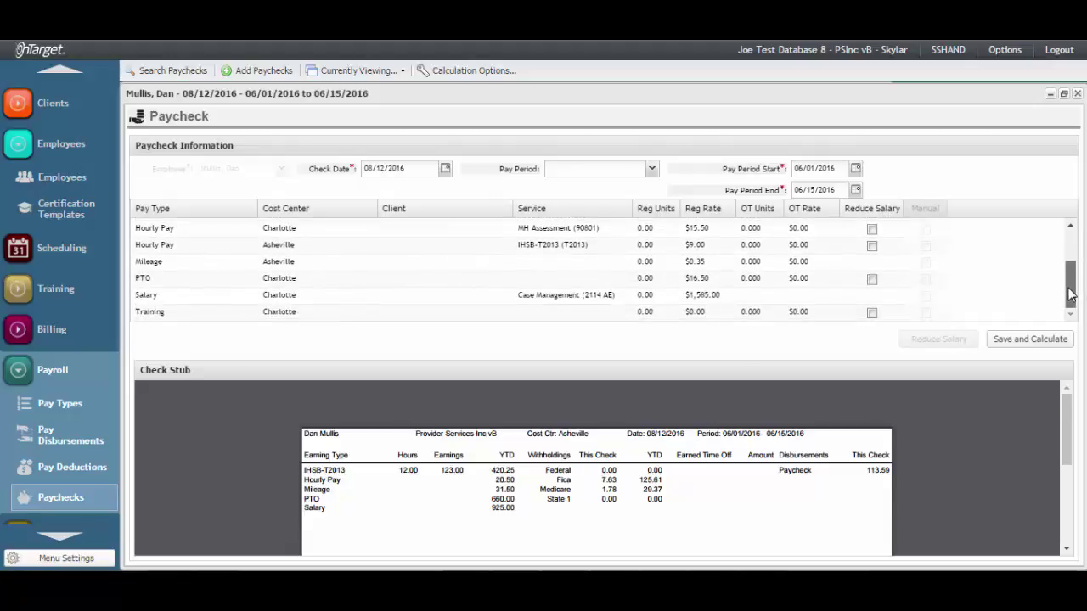
{"action": "left_click", "coordinate": [649, 298]}
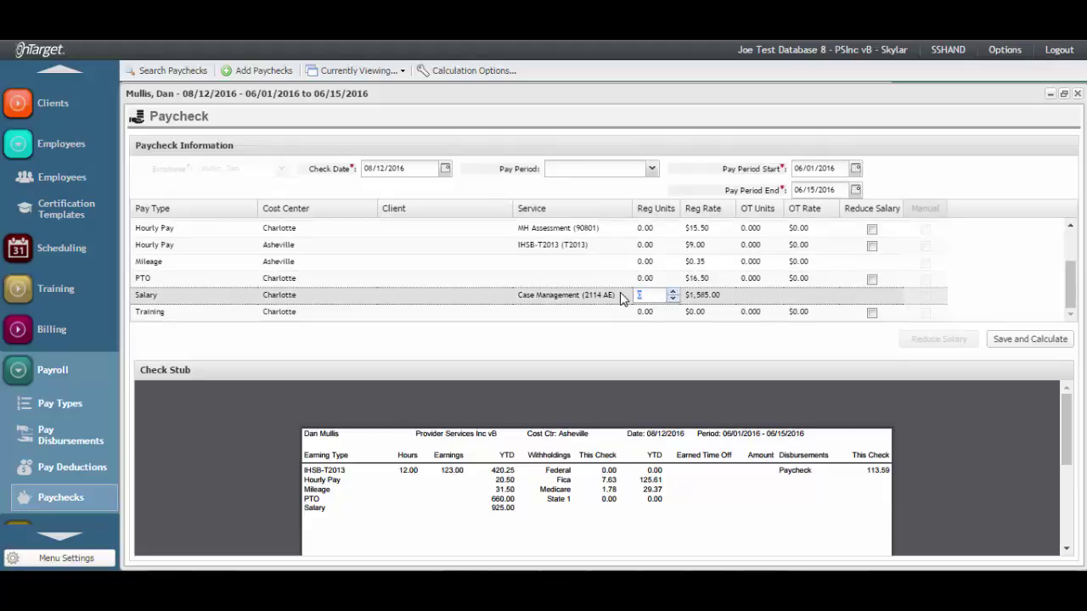
{"action": "type", "text": "1"}
{"action": "key", "text": "Return"}
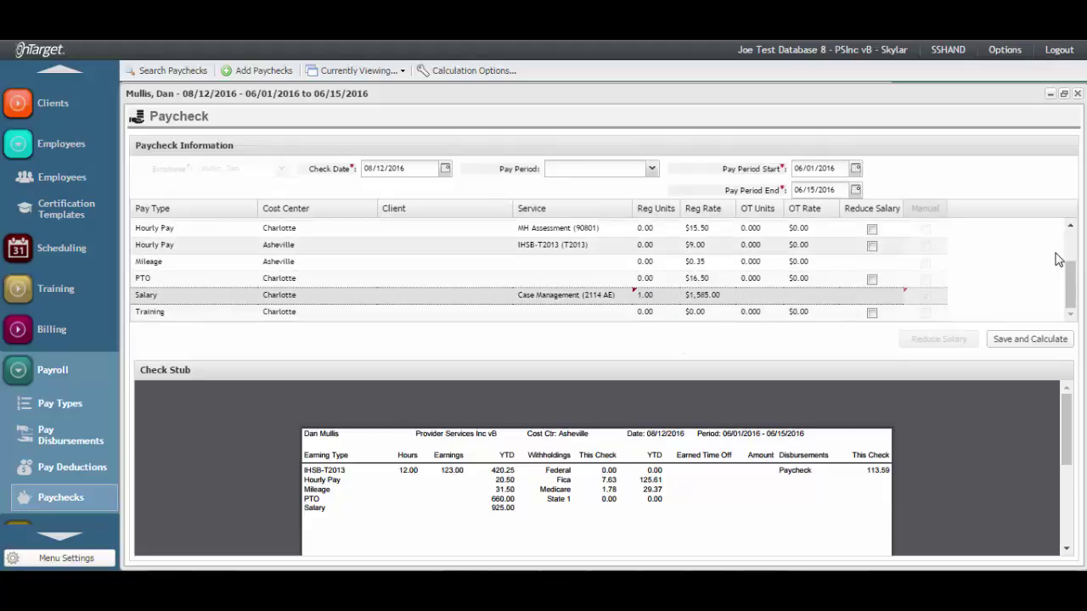
Reduce the salary by the 12-unit Asheville IHSB-T2013 hourly pay row.
{"action": "scroll", "coordinate": [1074, 269], "scroll_direction": "up", "scroll_amount": 1}
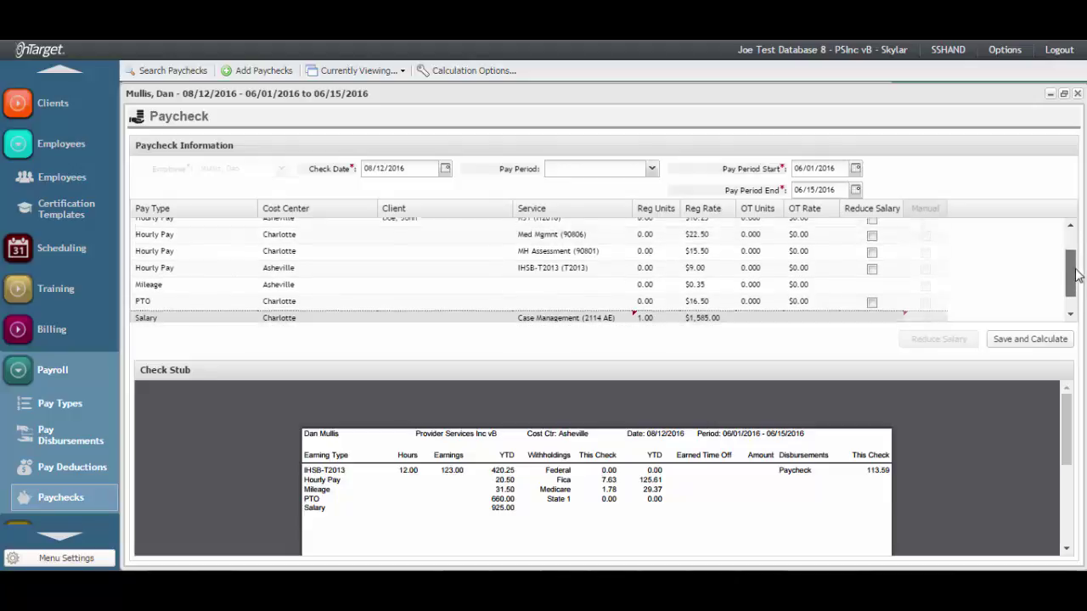
{"action": "scroll", "coordinate": [1075, 270], "scroll_direction": "up", "scroll_amount": 3}
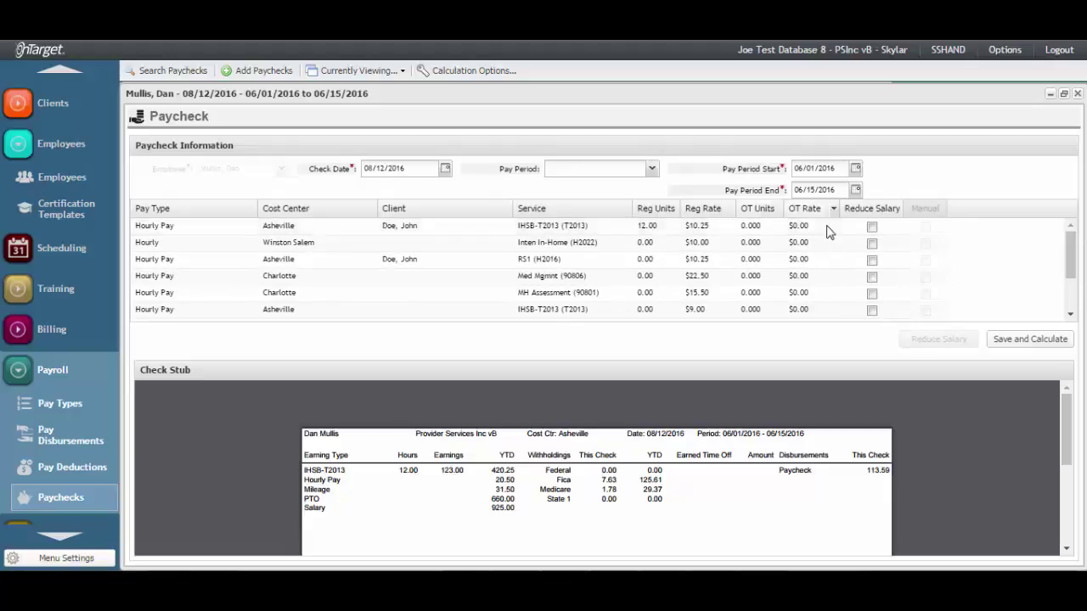
{"action": "left_click", "coordinate": [871, 227]}
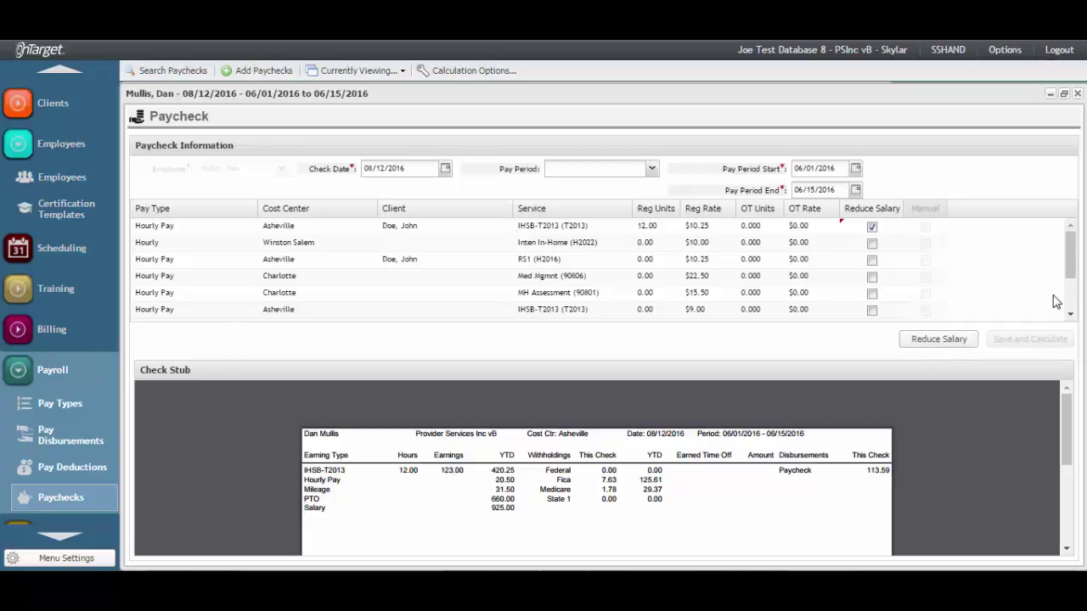
{"action": "left_click_drag", "start_coordinate": [1072, 272], "coordinate": [1072, 300]}
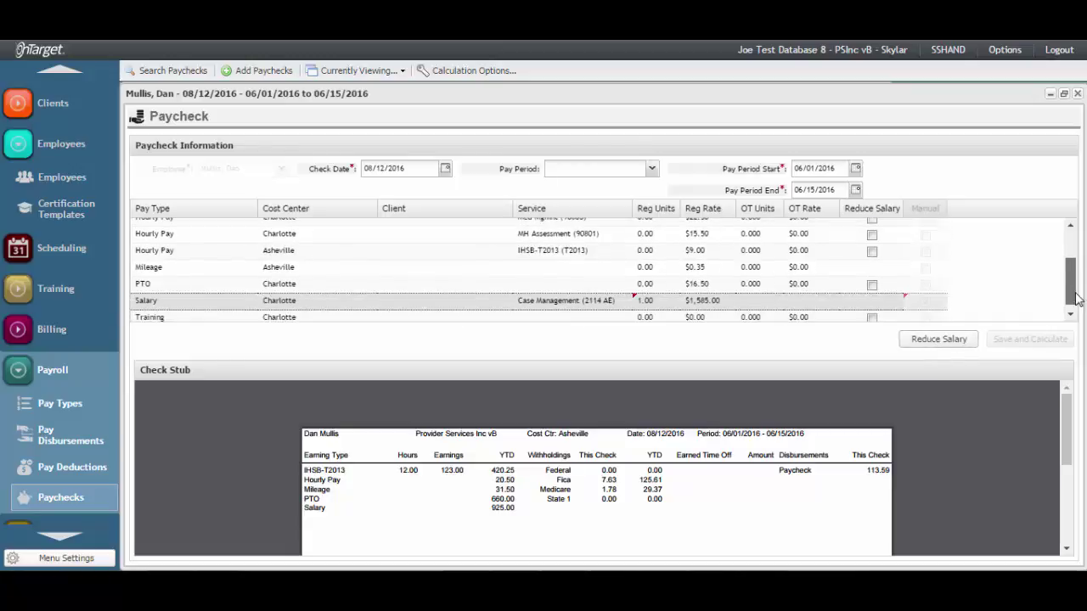
{"action": "left_click", "coordinate": [933, 340]}
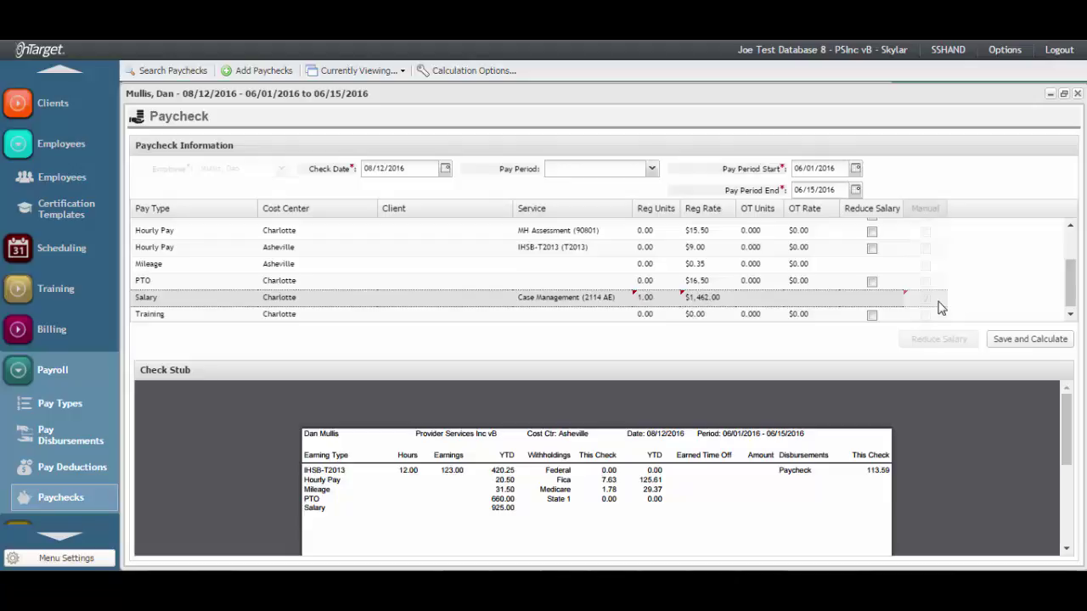
{"action": "left_click_drag", "start_coordinate": [1071, 280], "coordinate": [1078, 237]}
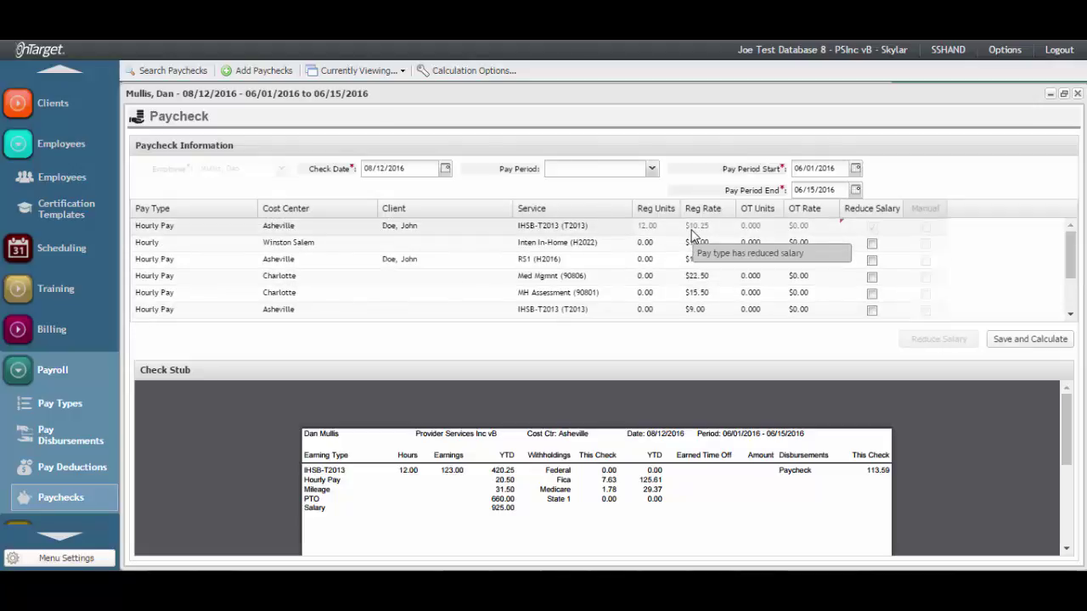
Save and recalculate the paycheck despite the existing one, check the stub's totals, and close the paycheck.
{"action": "left_click", "coordinate": [1026, 346]}
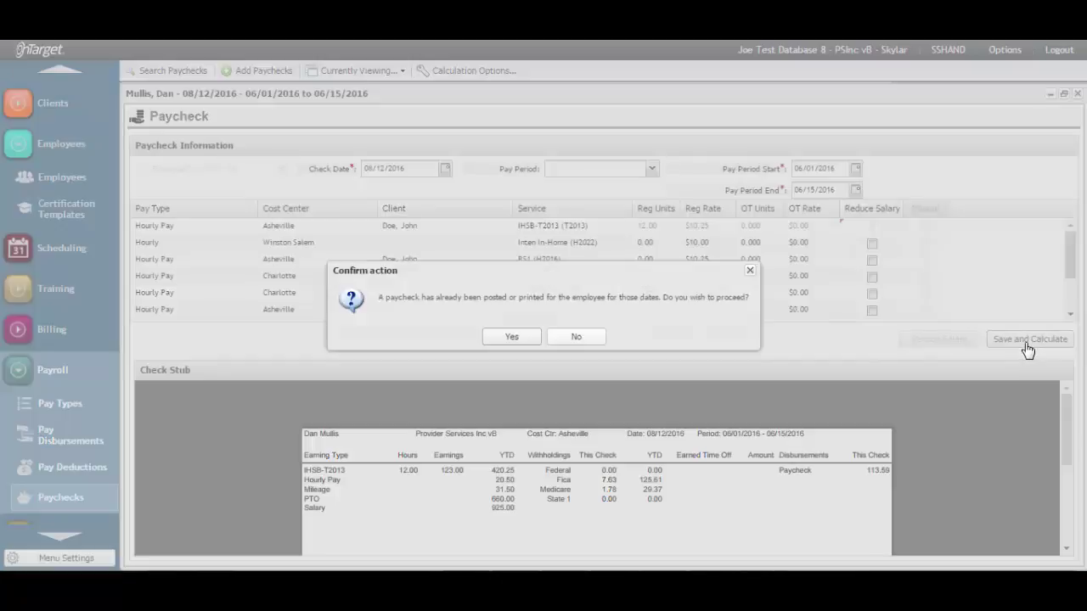
{"action": "left_click", "coordinate": [511, 336]}
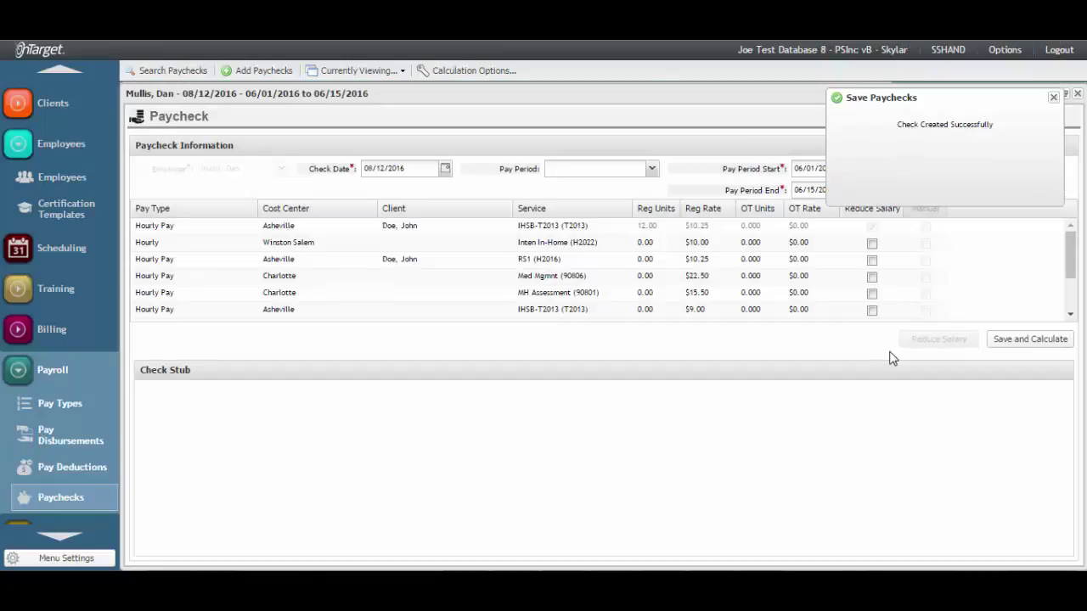
{"action": "left_click_drag", "start_coordinate": [1064, 444], "coordinate": [1063, 533]}
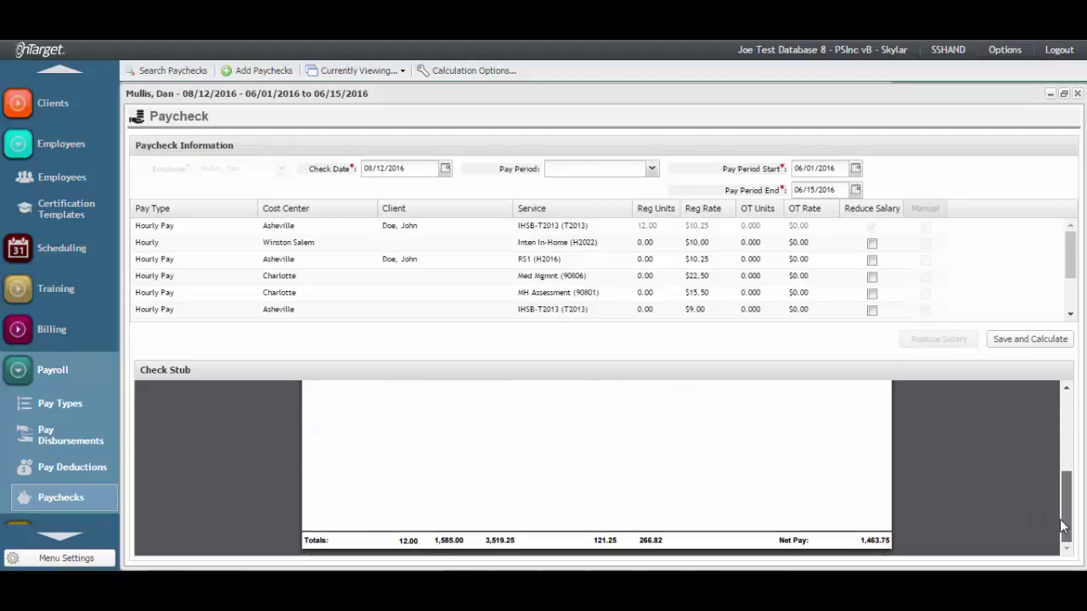
{"action": "left_click", "coordinate": [1077, 95]}
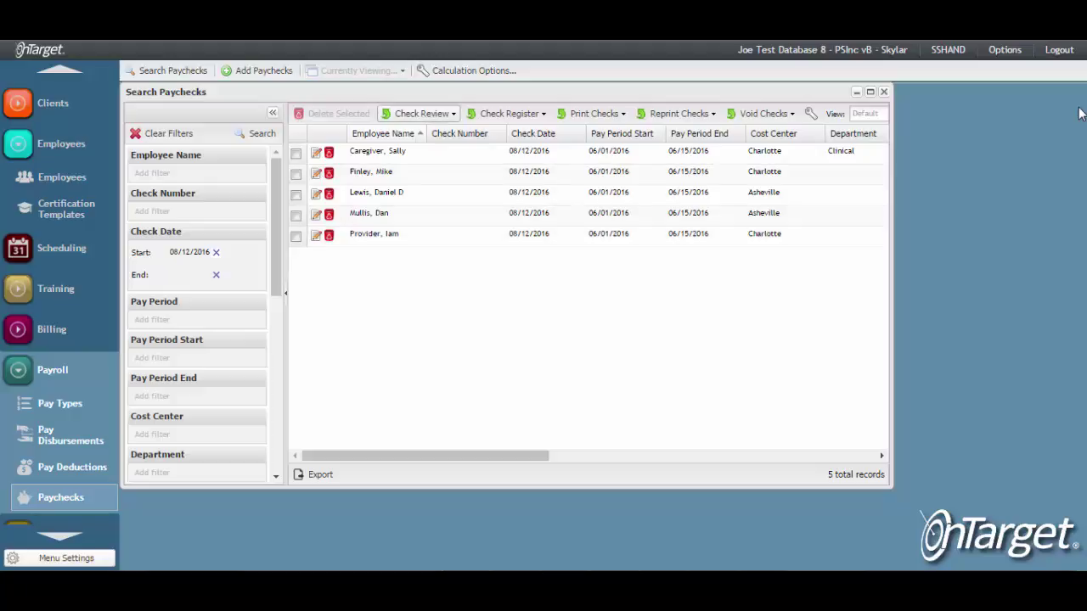
Run the full Check Review for all listed paychecks, examine the wage, deduction and disbursement totals, and close the report.
{"action": "left_click", "coordinate": [421, 113]}
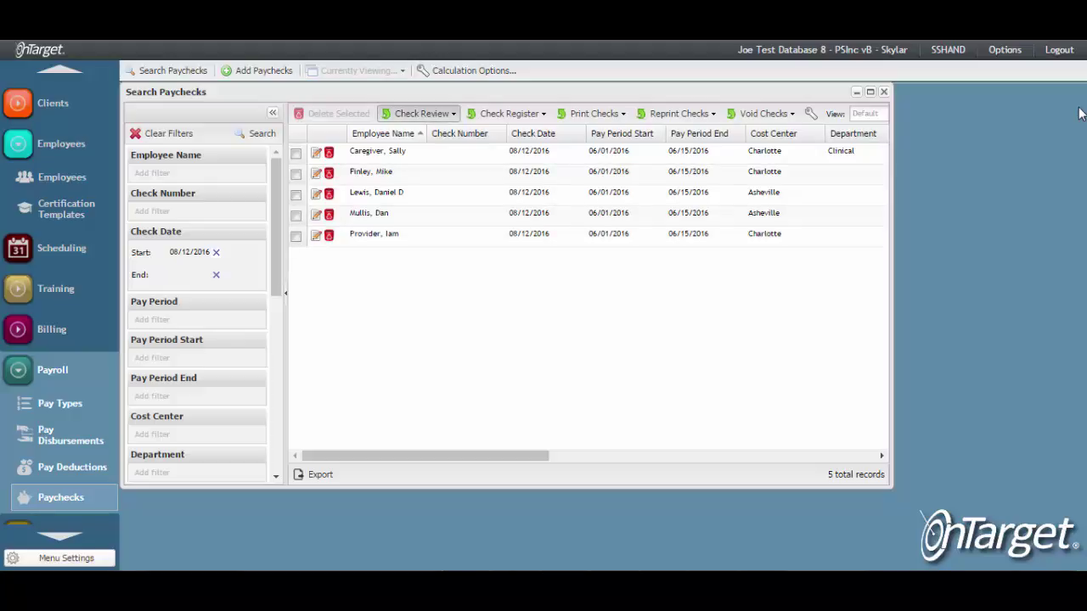
{"action": "mouse_move", "coordinate": [441, 135]}
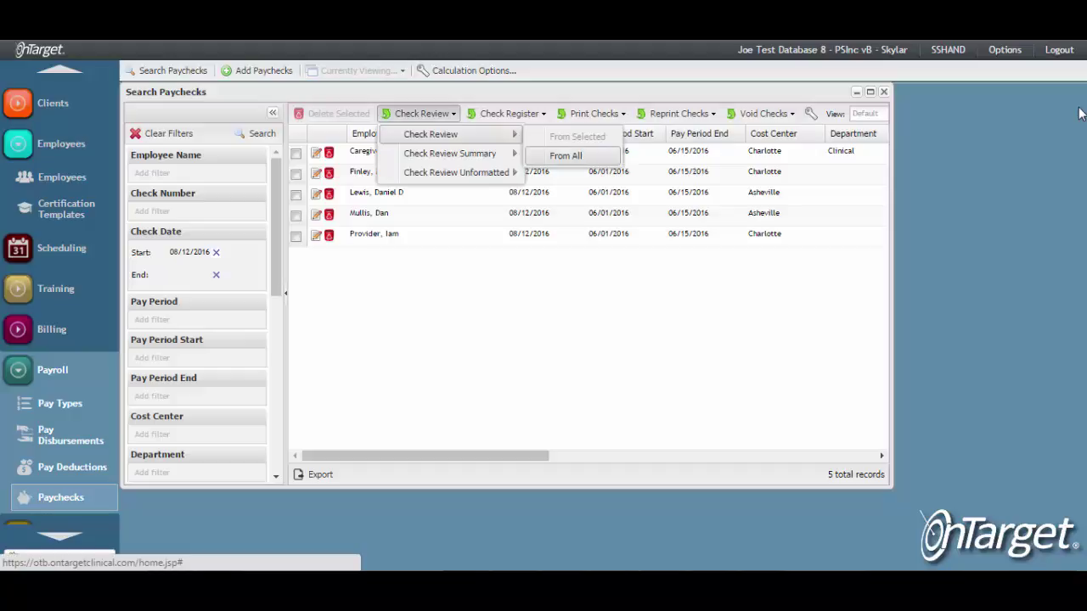
{"action": "left_click", "coordinate": [565, 155]}
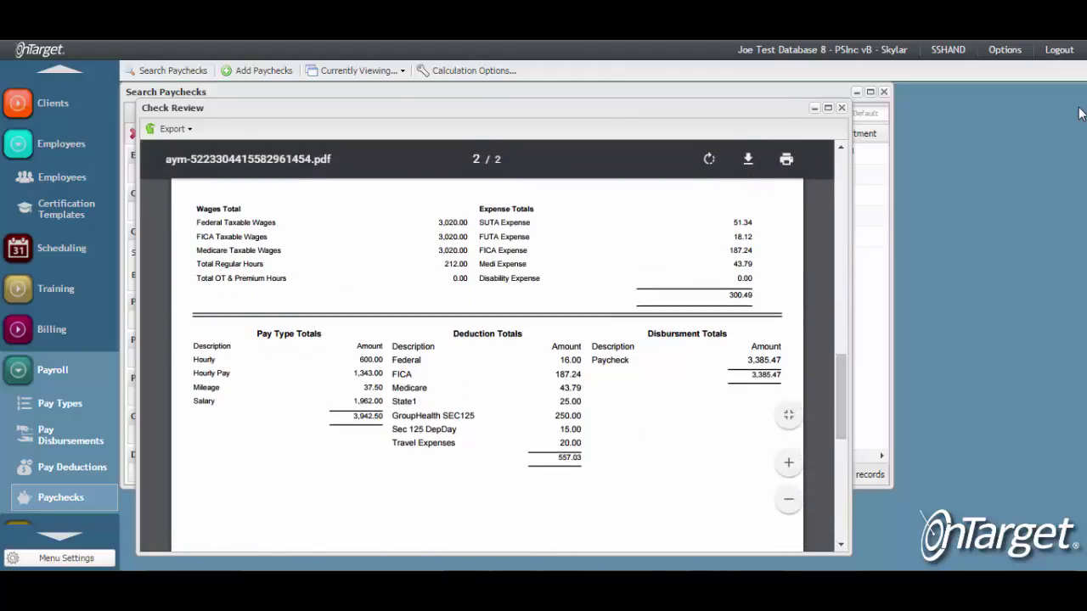
{"action": "left_click", "coordinate": [841, 108]}
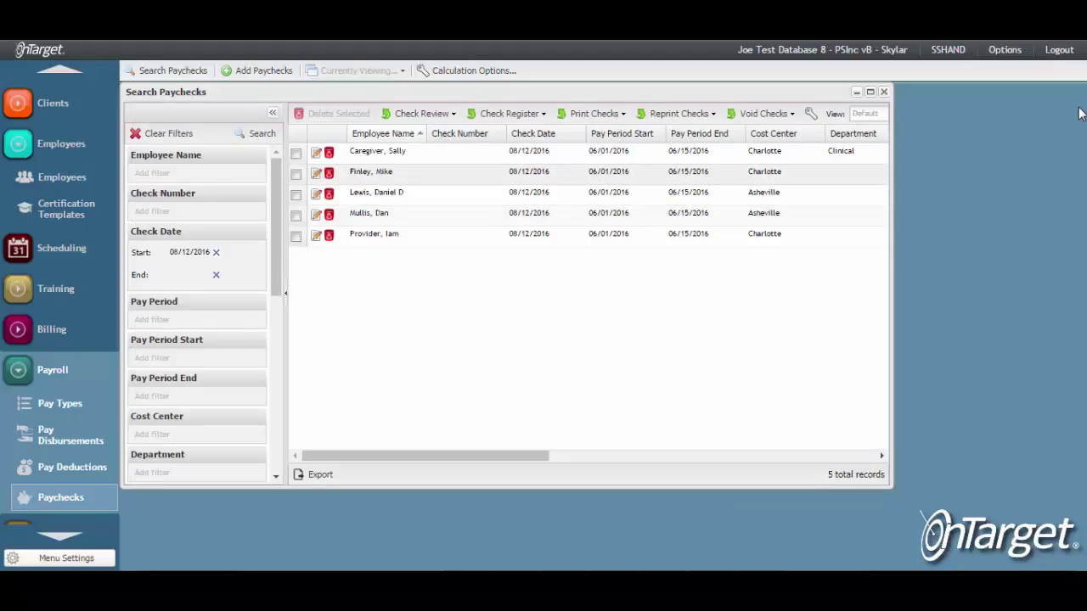
Select the second, third and fourth paychecks in the search results.
{"action": "left_click", "coordinate": [295, 173]}
{"action": "left_click", "coordinate": [296, 193]}
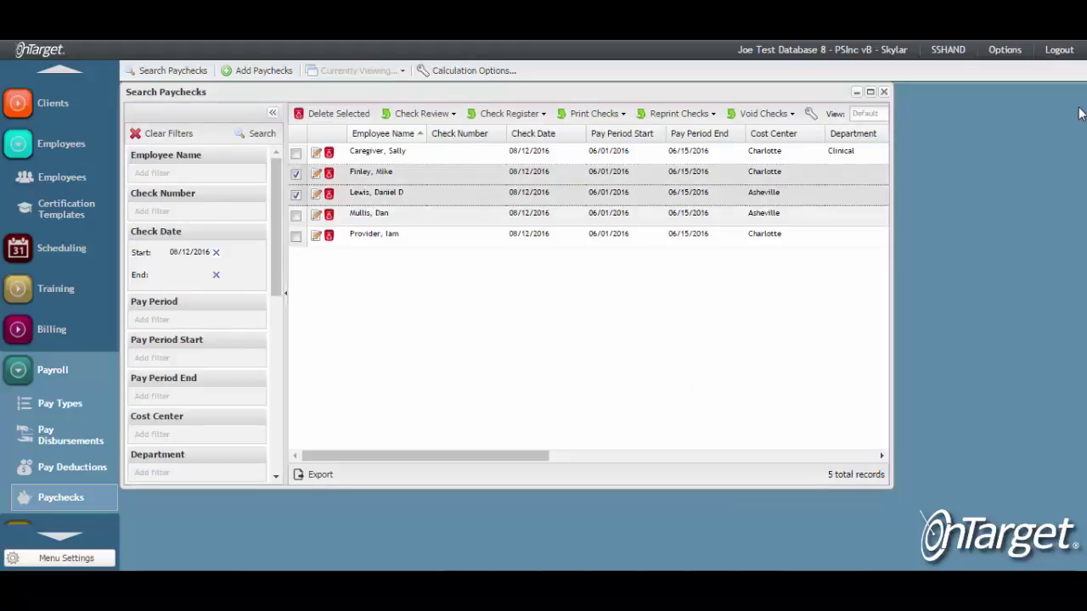
{"action": "left_click", "coordinate": [296, 214]}
Run the Check Review Summary for all paychecks, review its grand totals, and close the report.
{"action": "left_click", "coordinate": [421, 113]}
{"action": "mouse_move", "coordinate": [430, 134]}
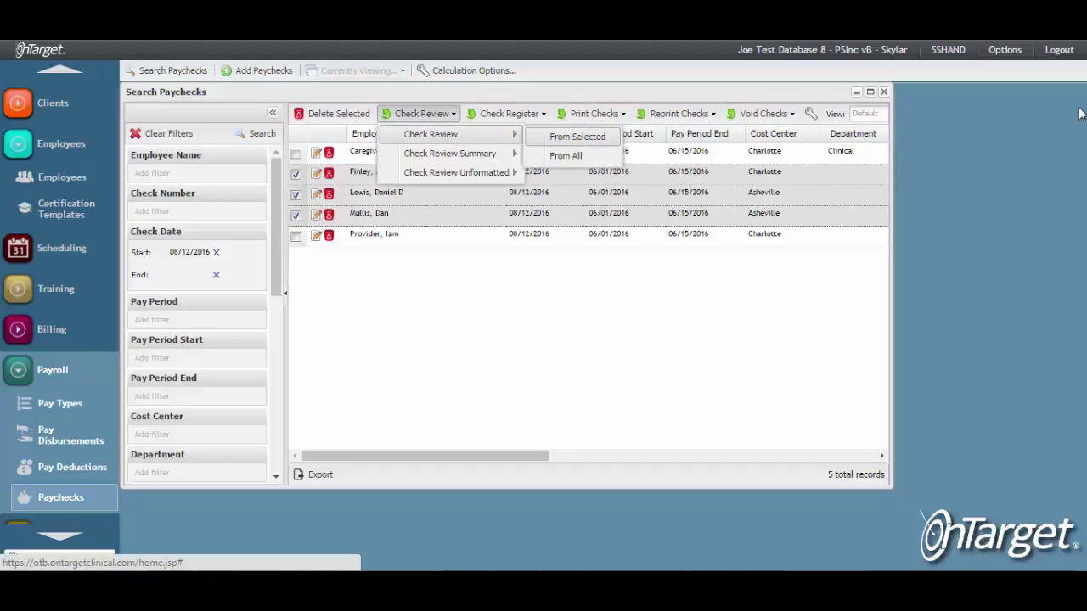
{"action": "mouse_move", "coordinate": [449, 153]}
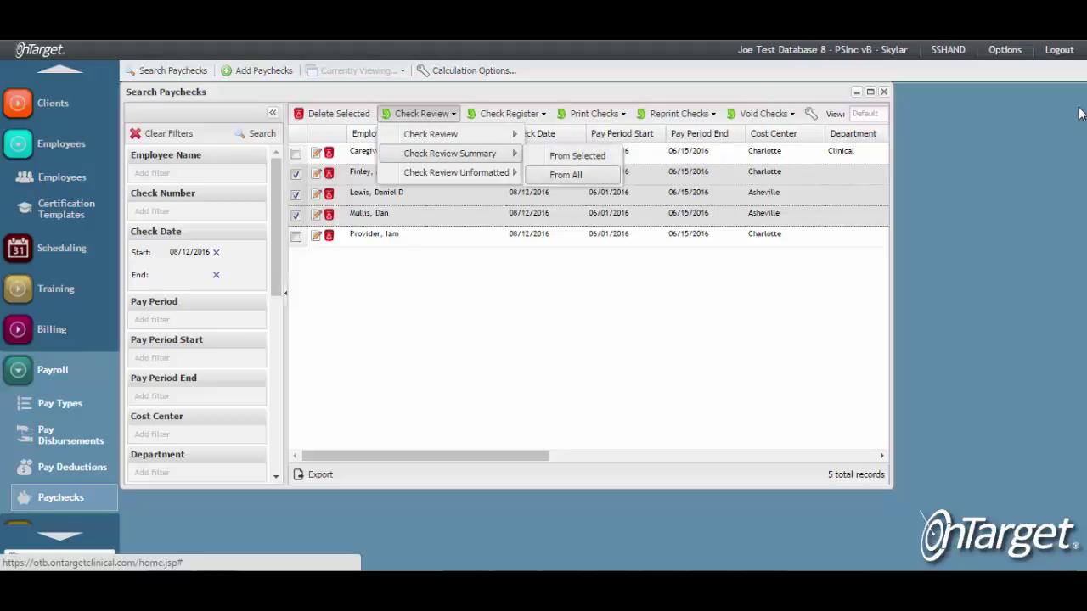
{"action": "left_click", "coordinate": [565, 174]}
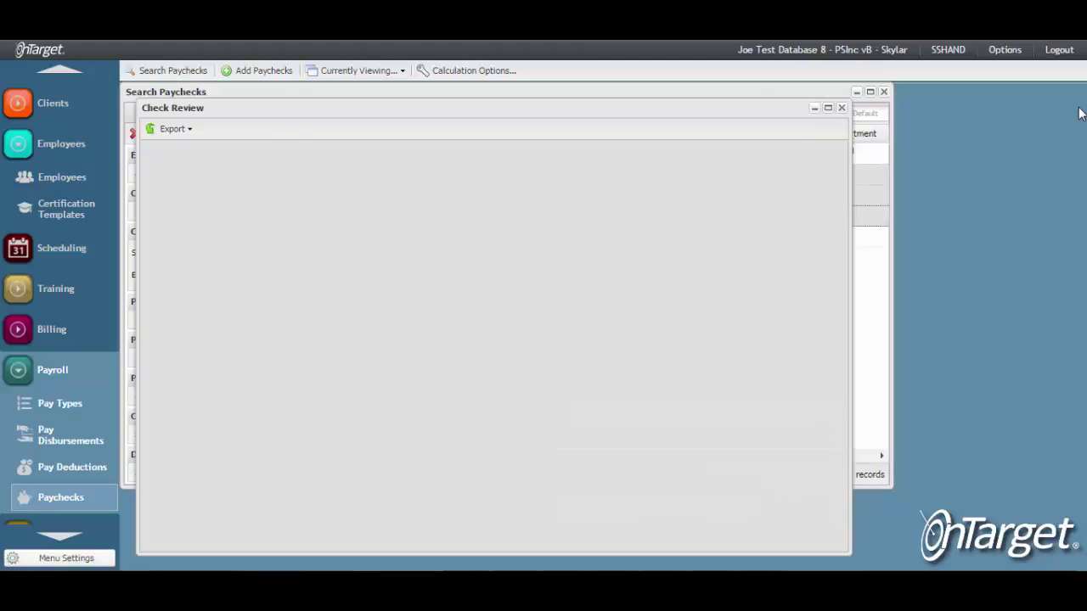
{"action": "scroll", "coordinate": [488, 356], "scroll_direction": "down", "scroll_amount": 3}
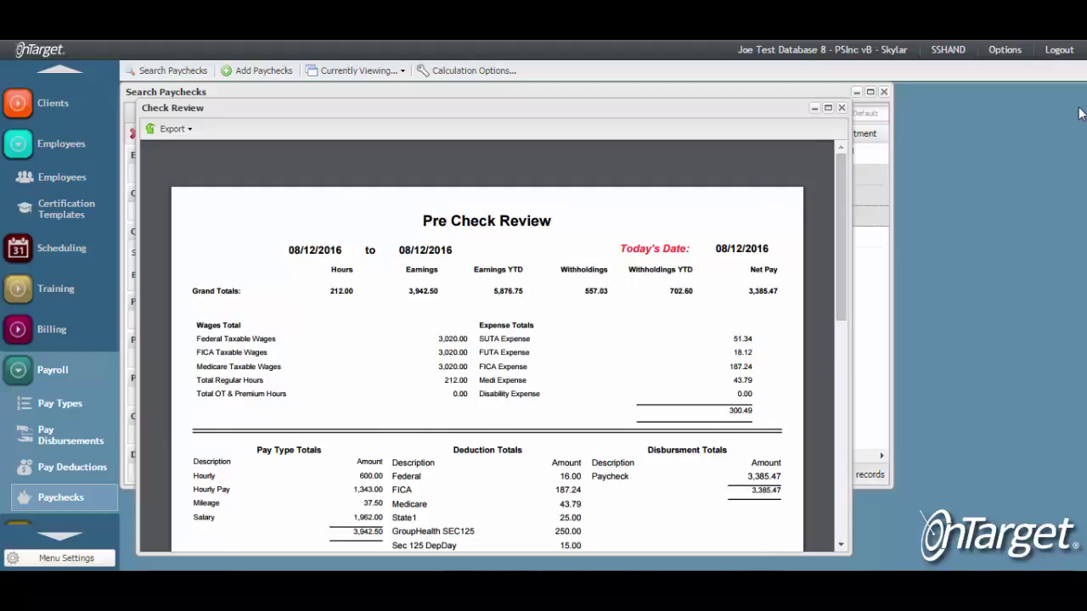
{"action": "key", "text": "Escape"}
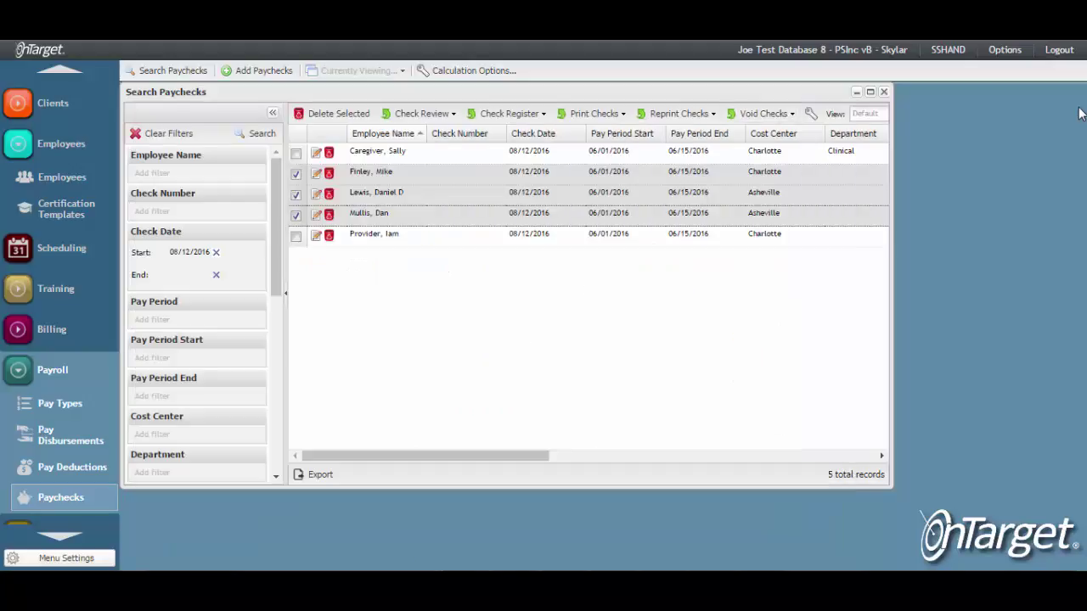
Run the Check Review Unformatted report for all paychecks, review the units per cost center and pay type, and close it.
{"action": "left_click", "coordinate": [421, 113]}
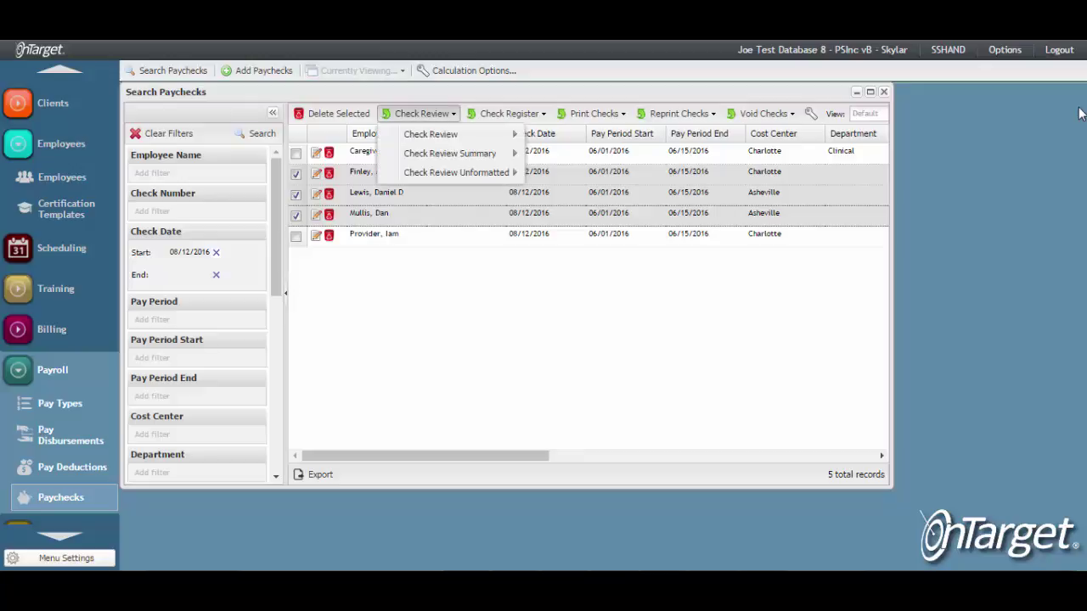
{"action": "mouse_move", "coordinate": [450, 153]}
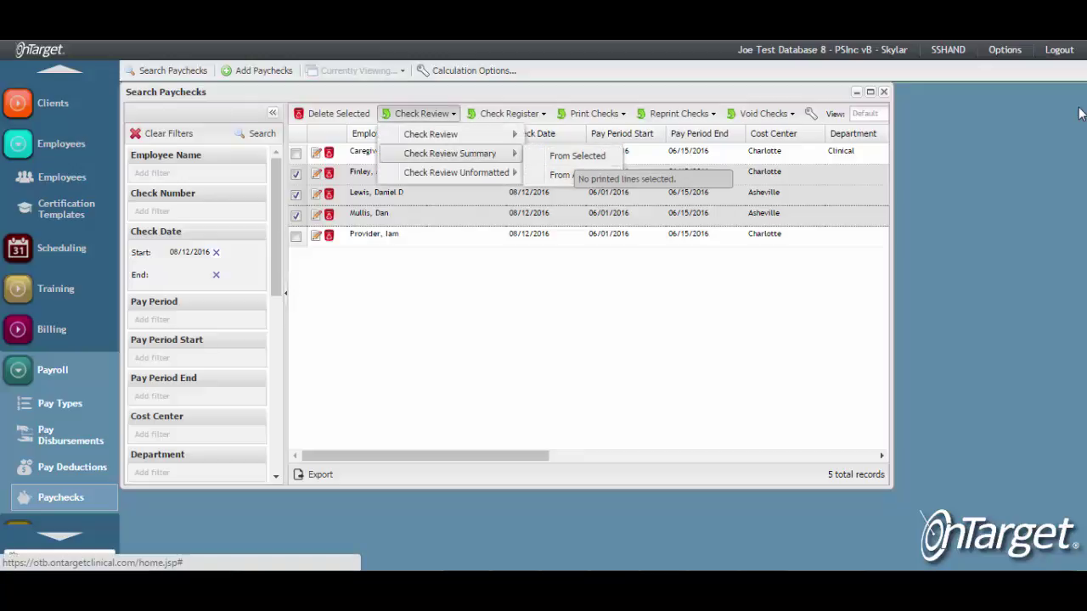
{"action": "mouse_move", "coordinate": [455, 172]}
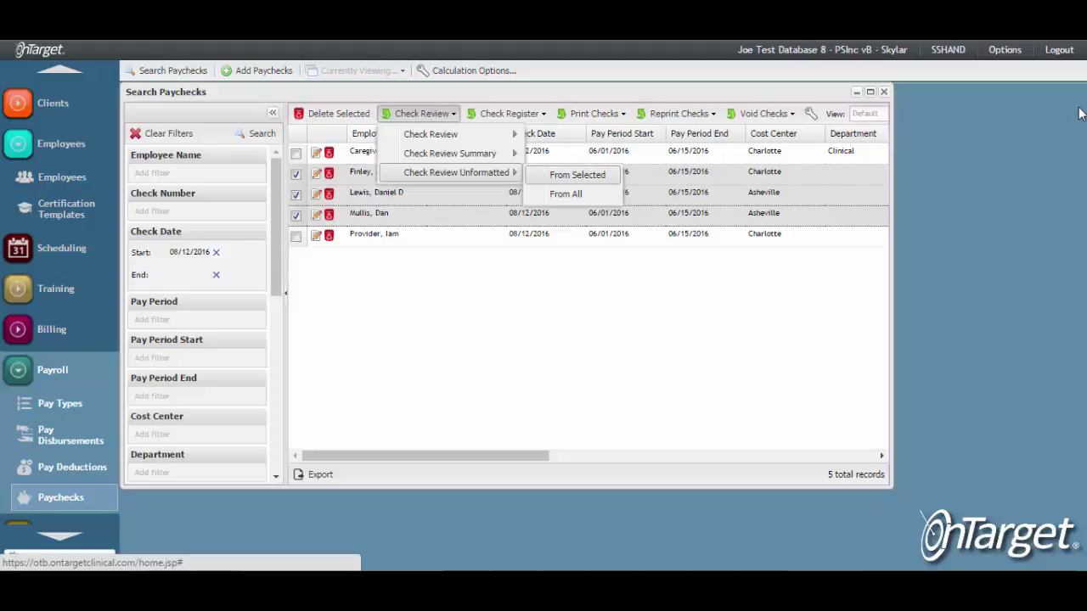
{"action": "left_click", "coordinate": [565, 194]}
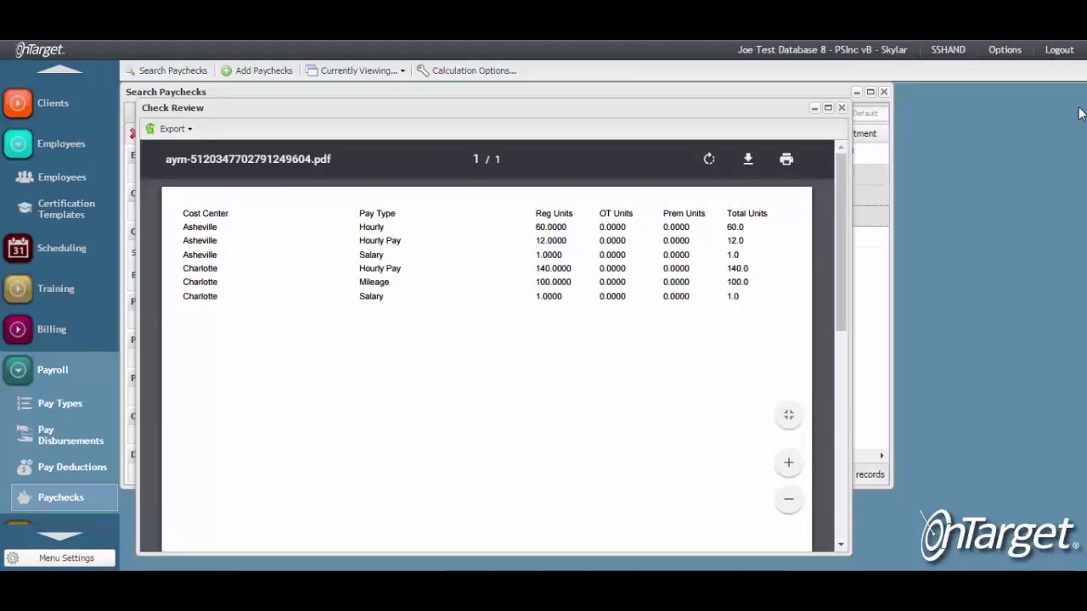
{"action": "key", "text": "Down"}
{"action": "key", "text": "Down"}
{"action": "key", "text": "Down"}
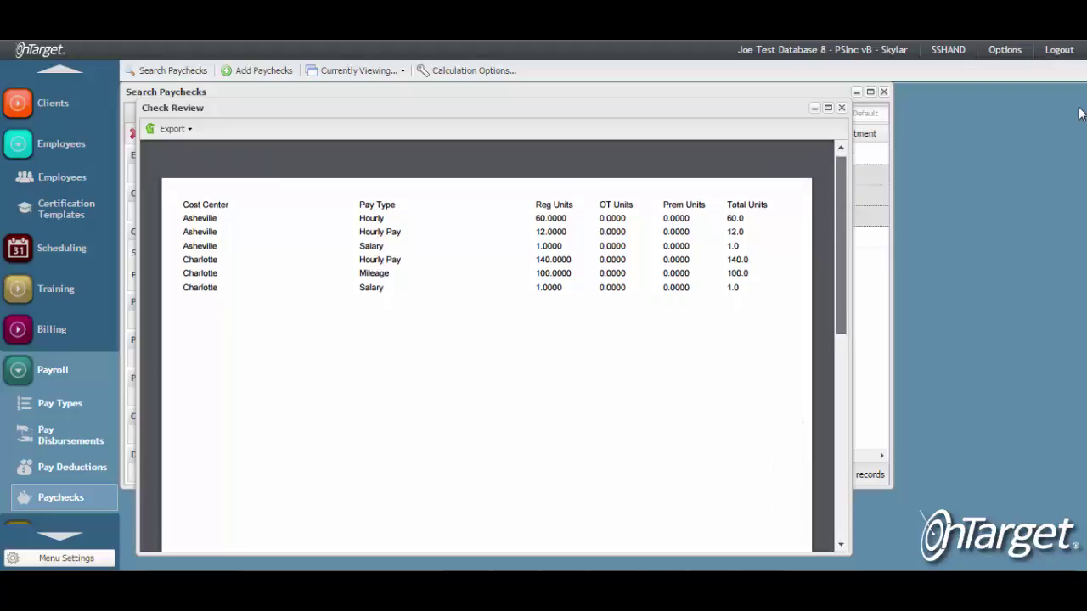
{"action": "key", "text": "Page_Down"}
{"action": "key", "text": "Page_Down"}
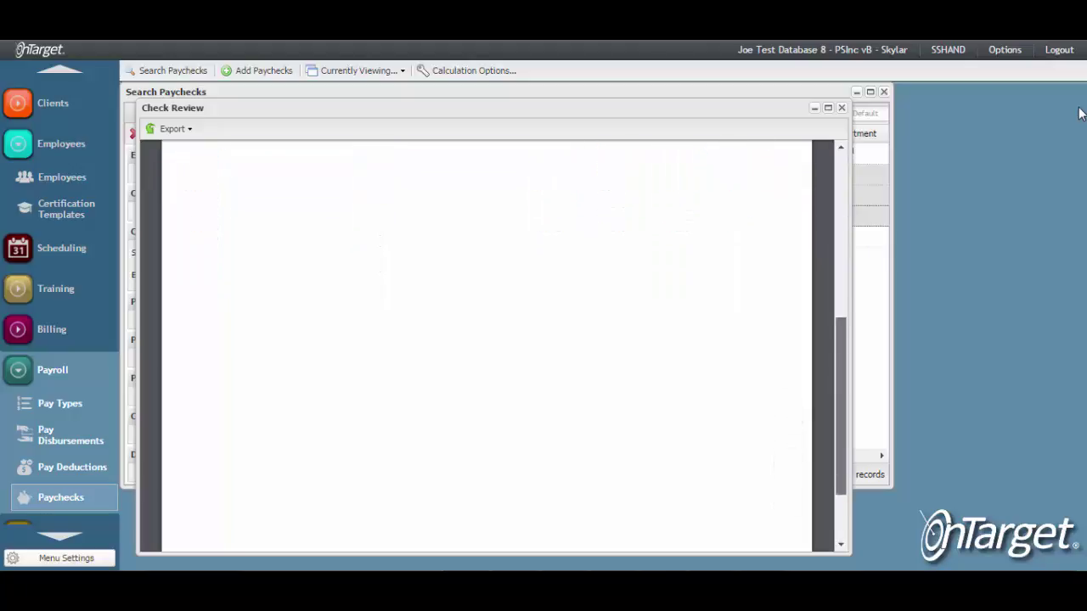
{"action": "key", "text": "Home"}
{"action": "key", "text": "Escape"}
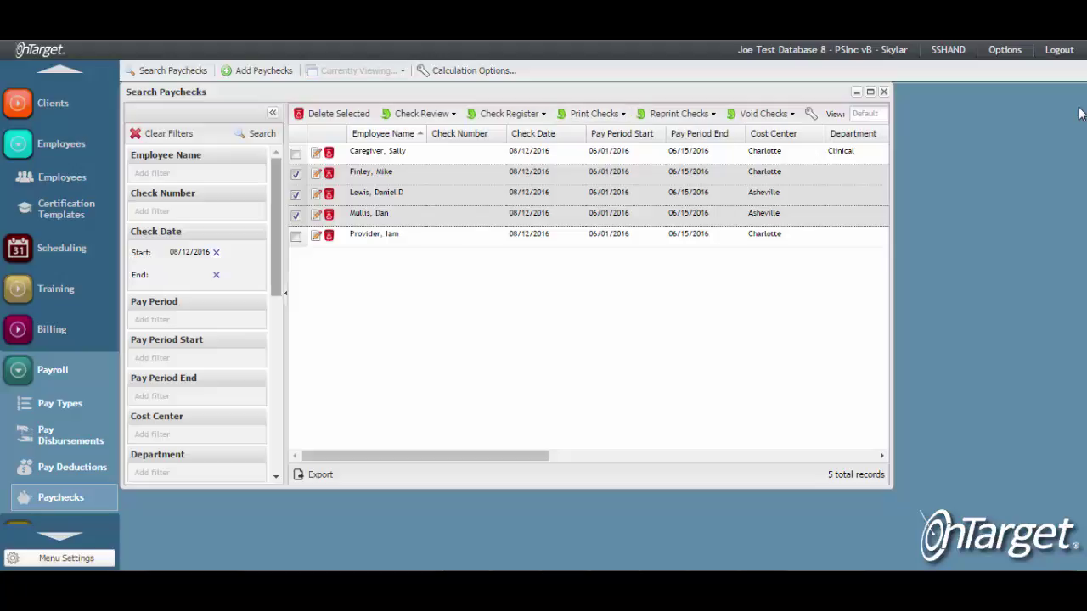
Set the paycheck search's Disbursement filter to Check.
{"action": "scroll", "coordinate": [197, 314], "scroll_direction": "down", "scroll_amount": 5}
{"action": "scroll", "coordinate": [197, 314], "scroll_direction": "down", "scroll_amount": 4}
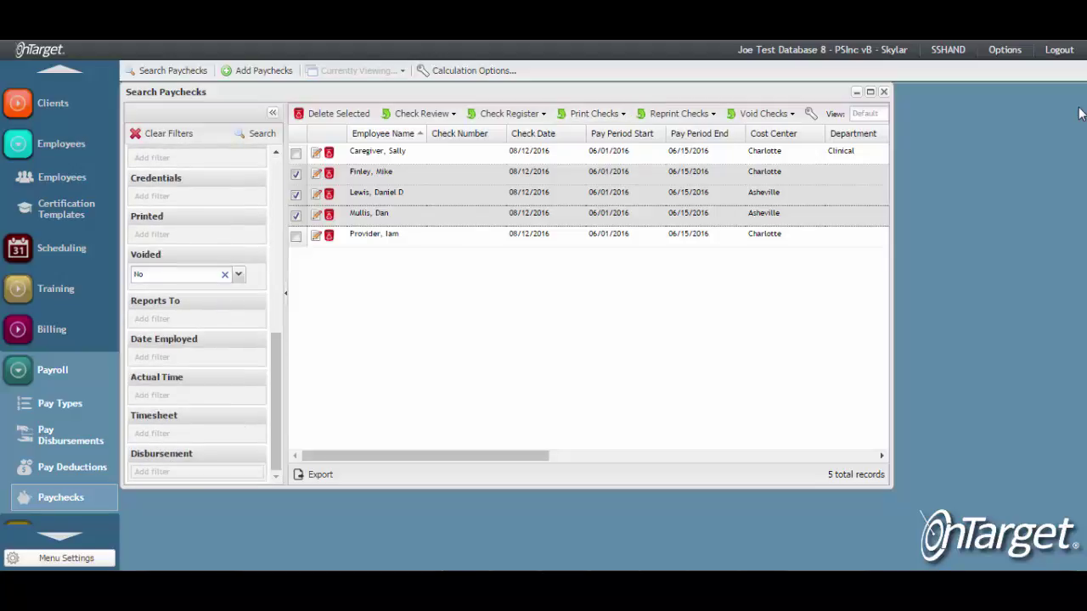
{"action": "left_click", "coordinate": [197, 475]}
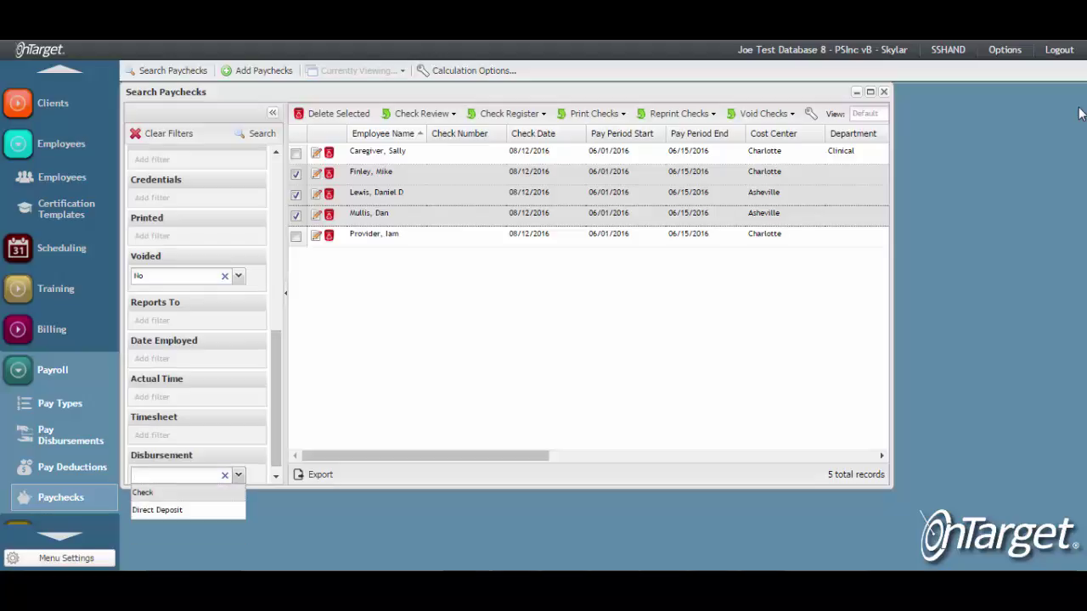
{"action": "key", "text": "Return"}
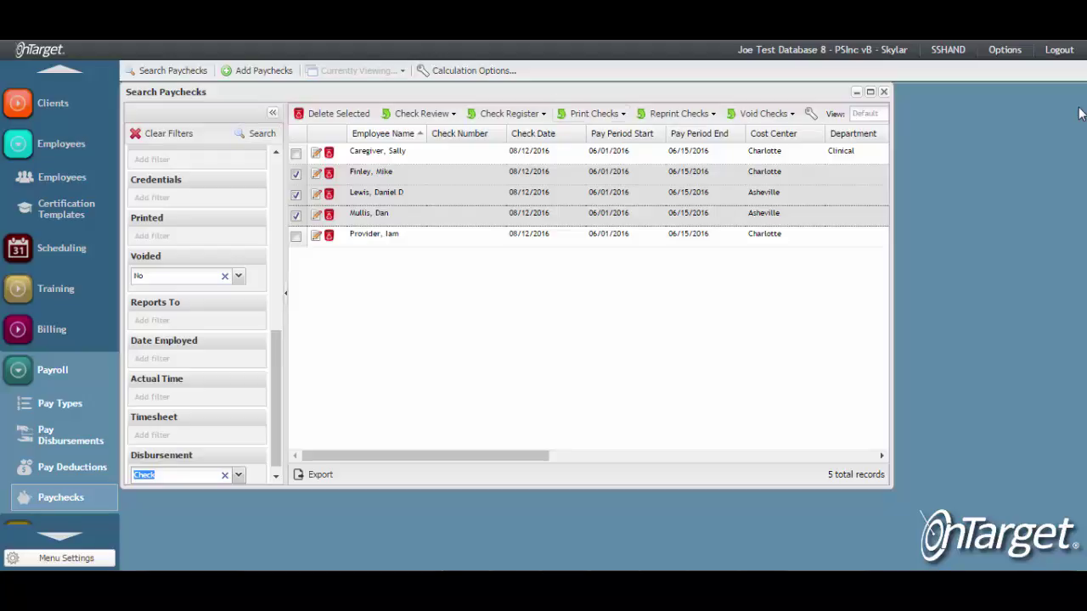
Print the checks for the three selected paychecks, then read through the GL Post Report and the Check Report.
{"action": "left_click", "coordinate": [594, 113]}
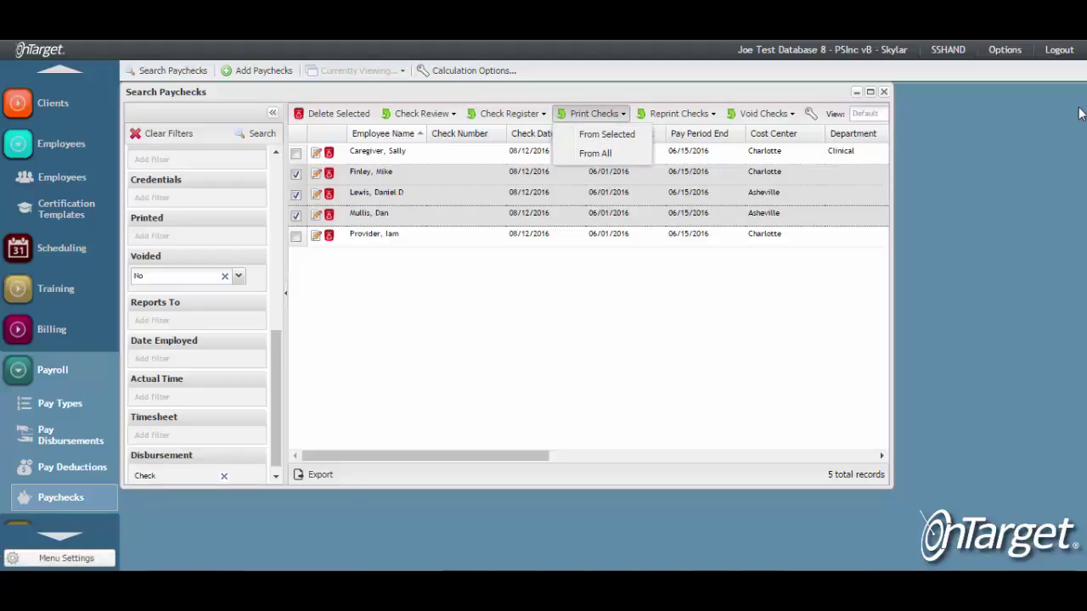
{"action": "left_click", "coordinate": [595, 154]}
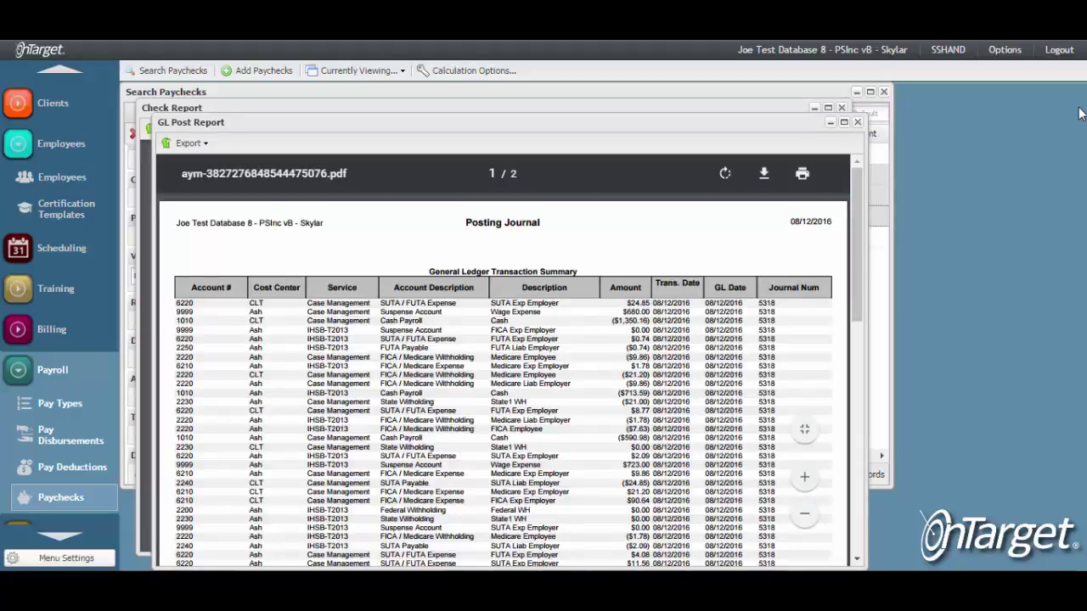
{"action": "scroll", "coordinate": [1078, 113], "scroll_direction": "down", "scroll_amount": 2}
{"action": "scroll", "coordinate": [1078, 113], "scroll_direction": "down", "scroll_amount": 8}
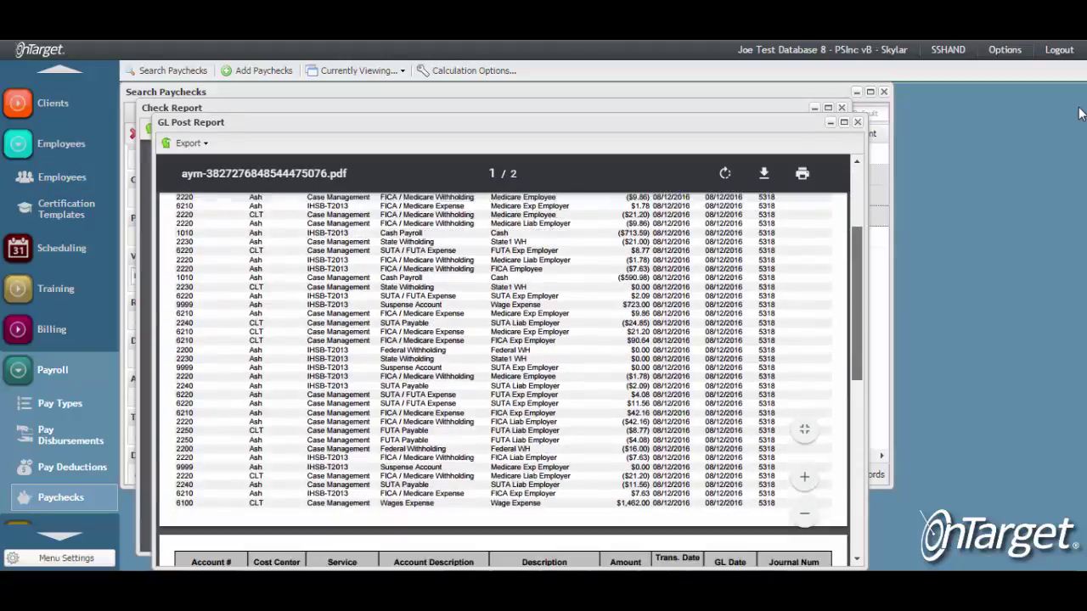
{"action": "scroll", "coordinate": [1078, 113], "scroll_direction": "up", "scroll_amount": 10}
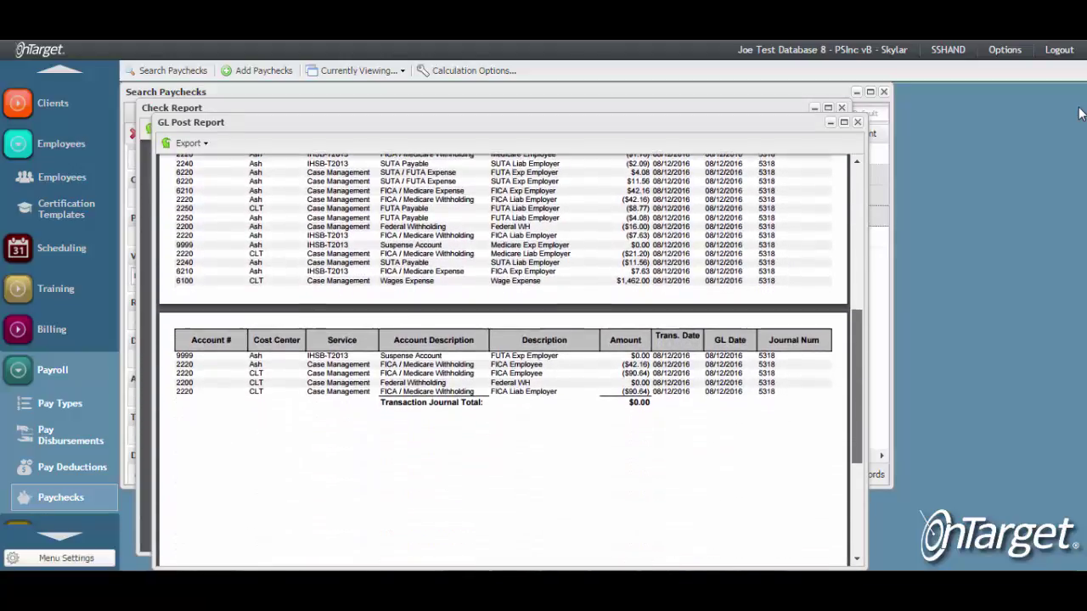
{"action": "scroll", "coordinate": [1078, 113], "scroll_direction": "up", "scroll_amount": 2}
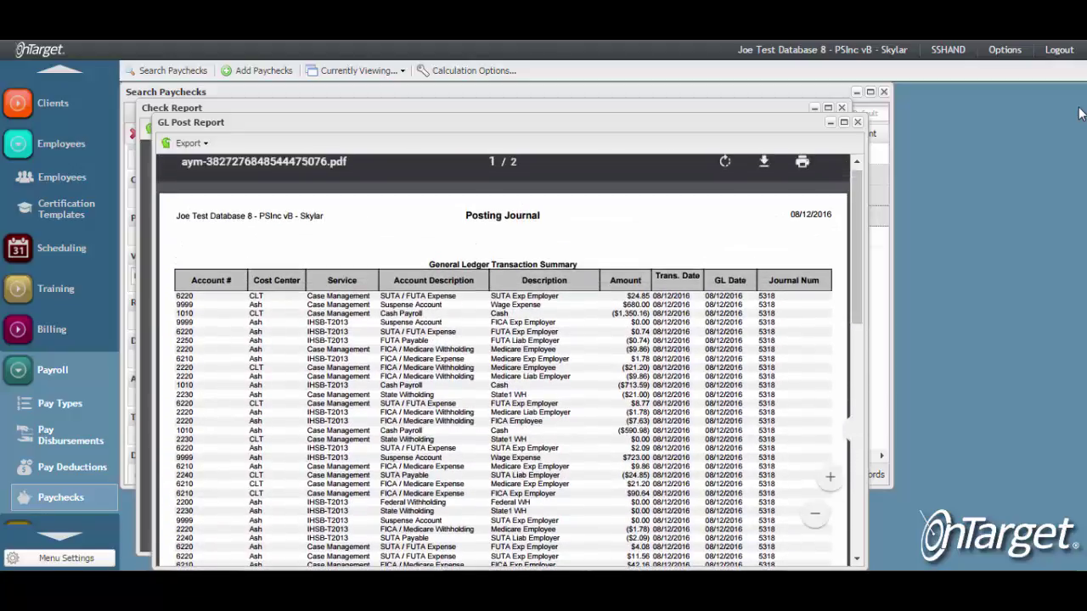
{"action": "key", "text": "Escape"}
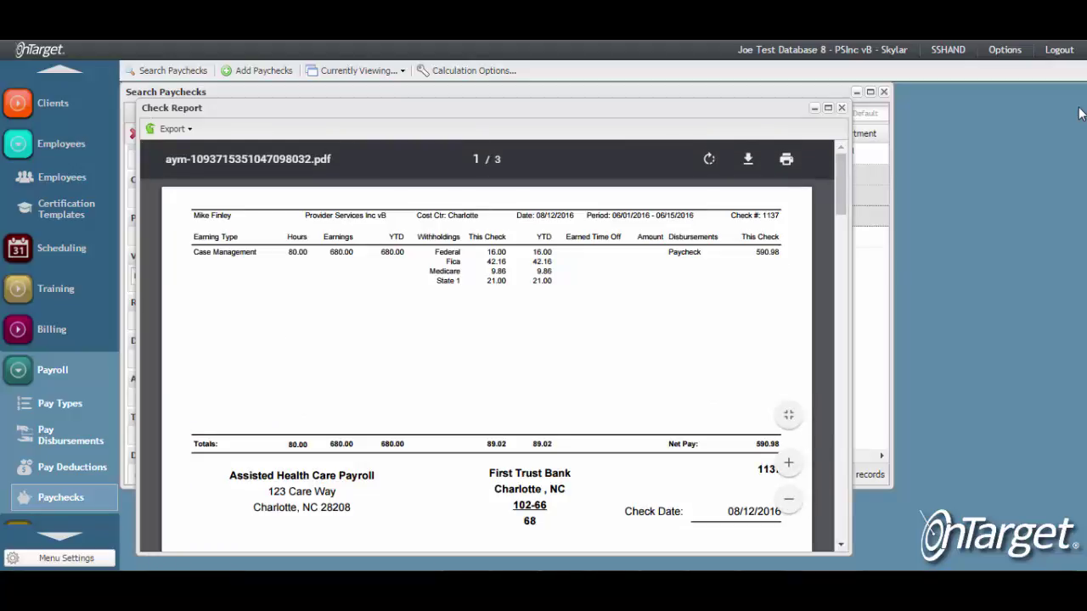
{"action": "scroll", "coordinate": [1078, 113], "scroll_direction": "down", "scroll_amount": 3}
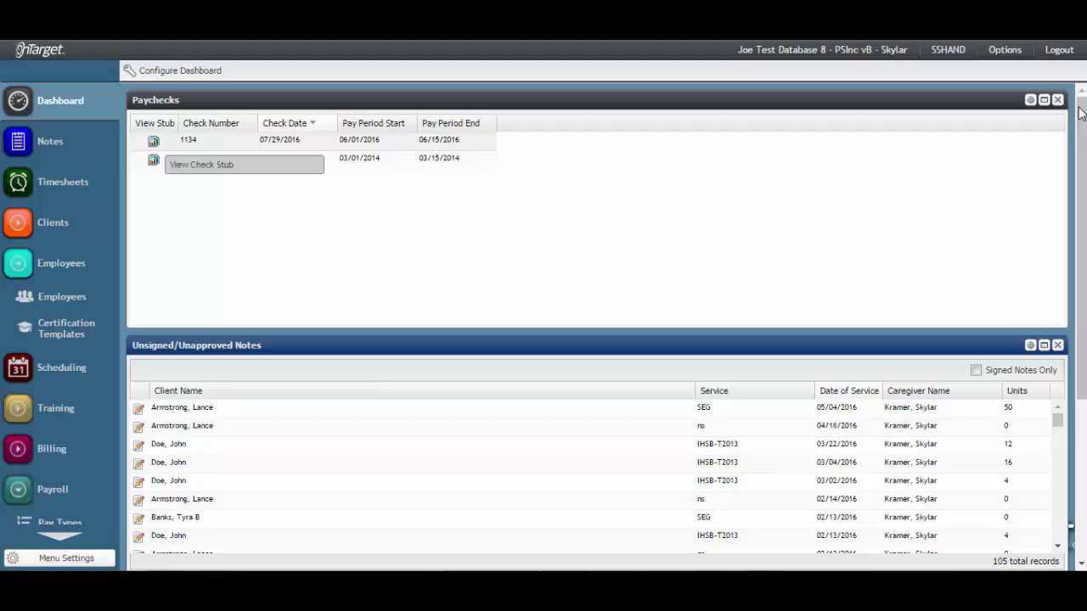
View the check stub of the 07/29/2016 paycheck from the dashboard and close it.
{"action": "left_click", "coordinate": [153, 141]}
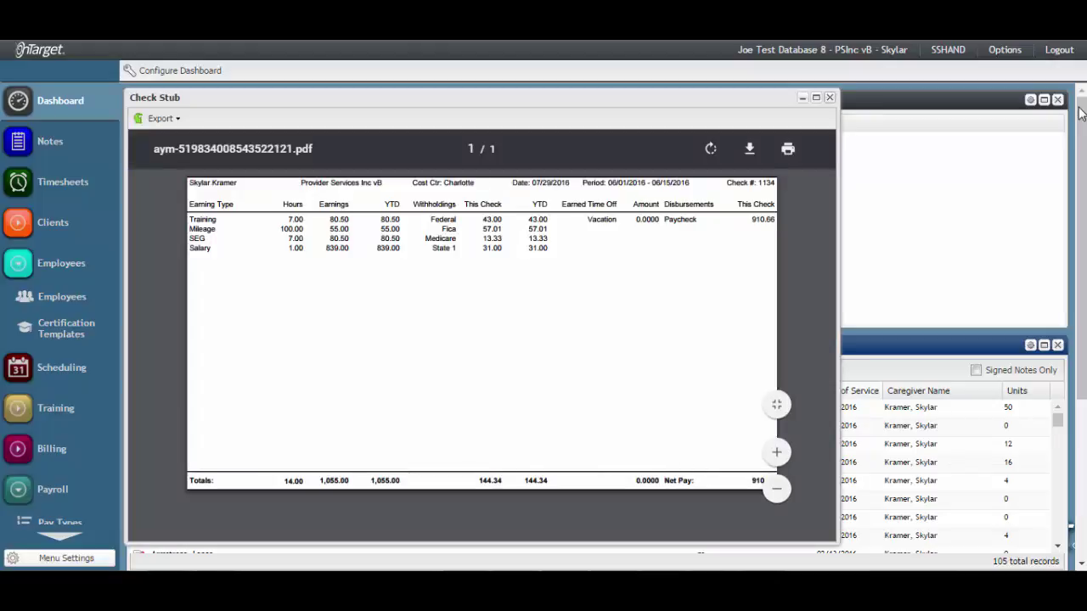
{"action": "left_click", "coordinate": [829, 97]}
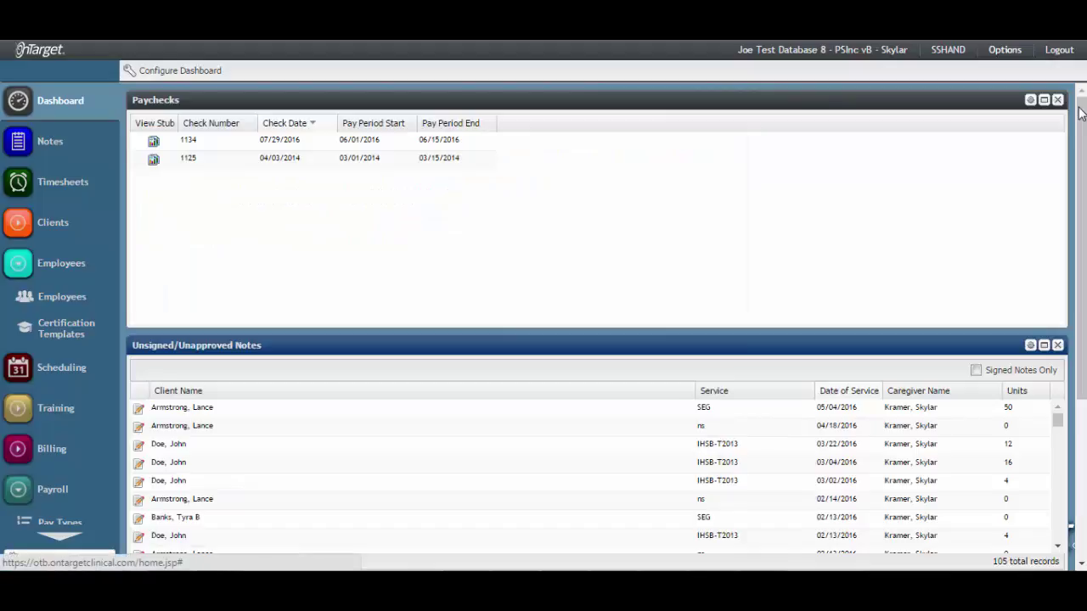
Bring up the available support contact options.
{"action": "left_click", "coordinate": [1004, 49]}
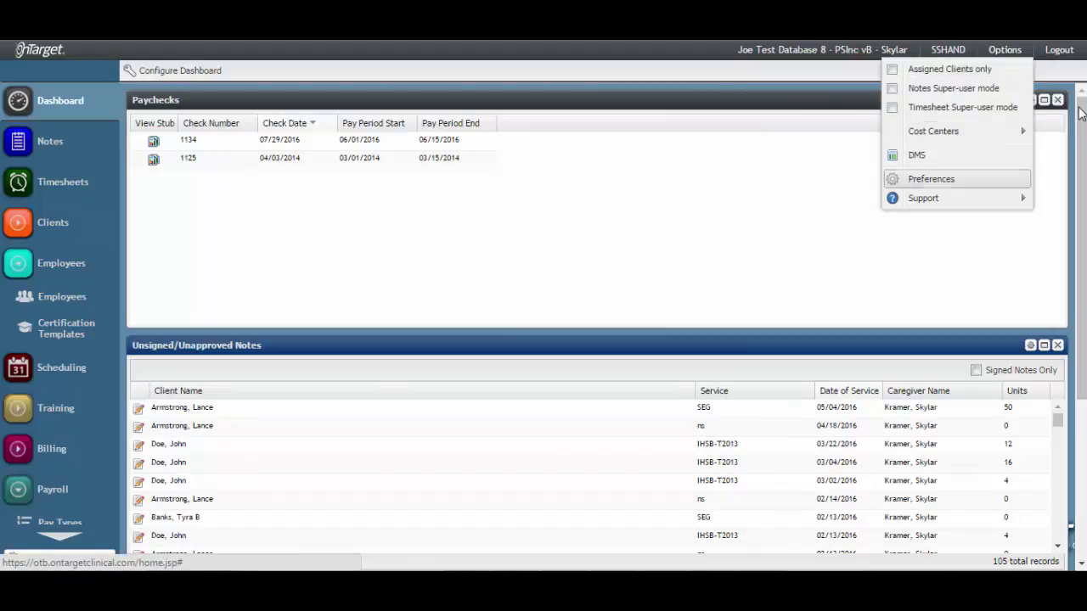
{"action": "mouse_move", "coordinate": [933, 198]}
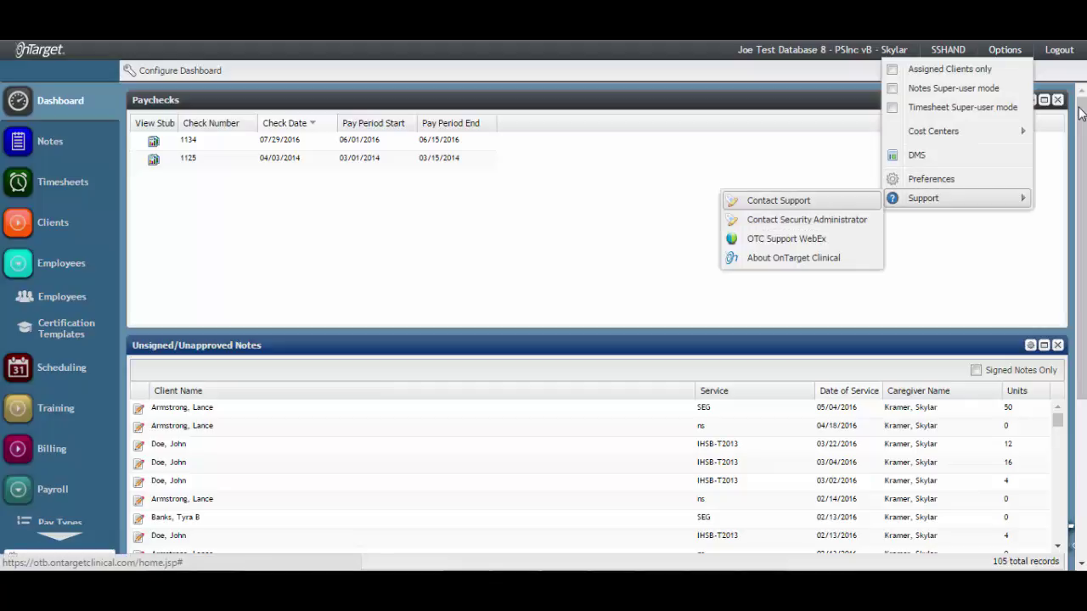